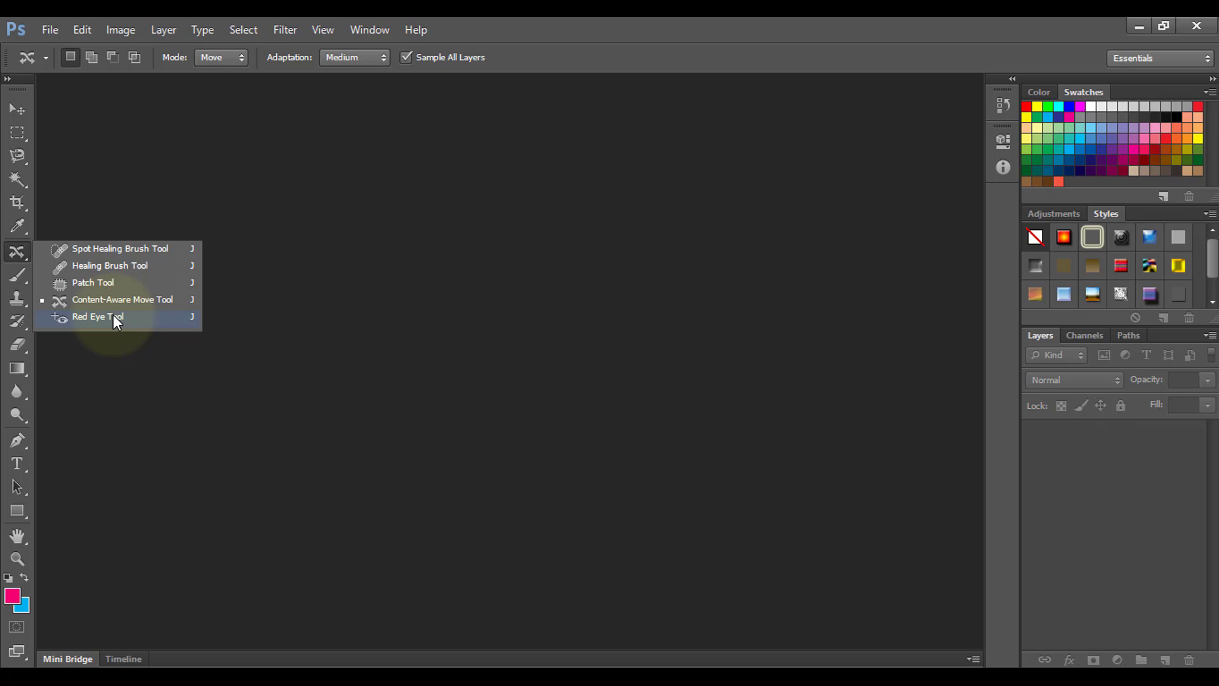
{"action": "left_click", "coordinate": [17, 252]}
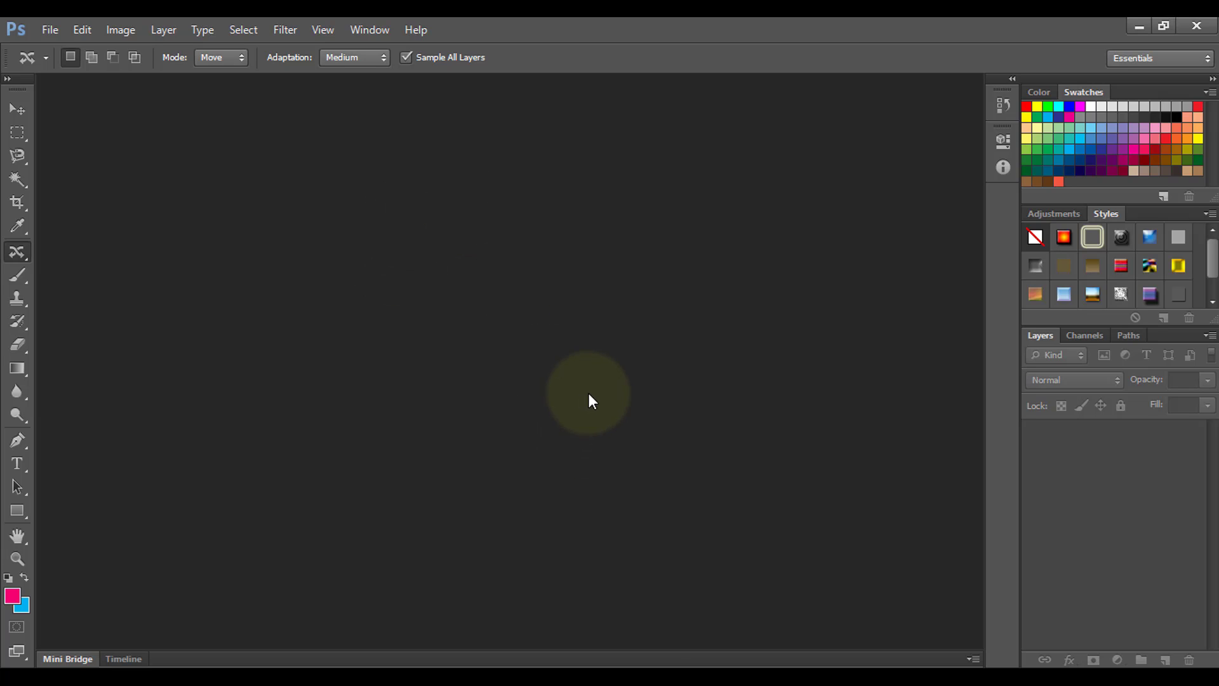
- Switch to the Chrome browser and search Google Images for "red eye picture"
{"action": "left_click", "coordinate": [639, 660]}
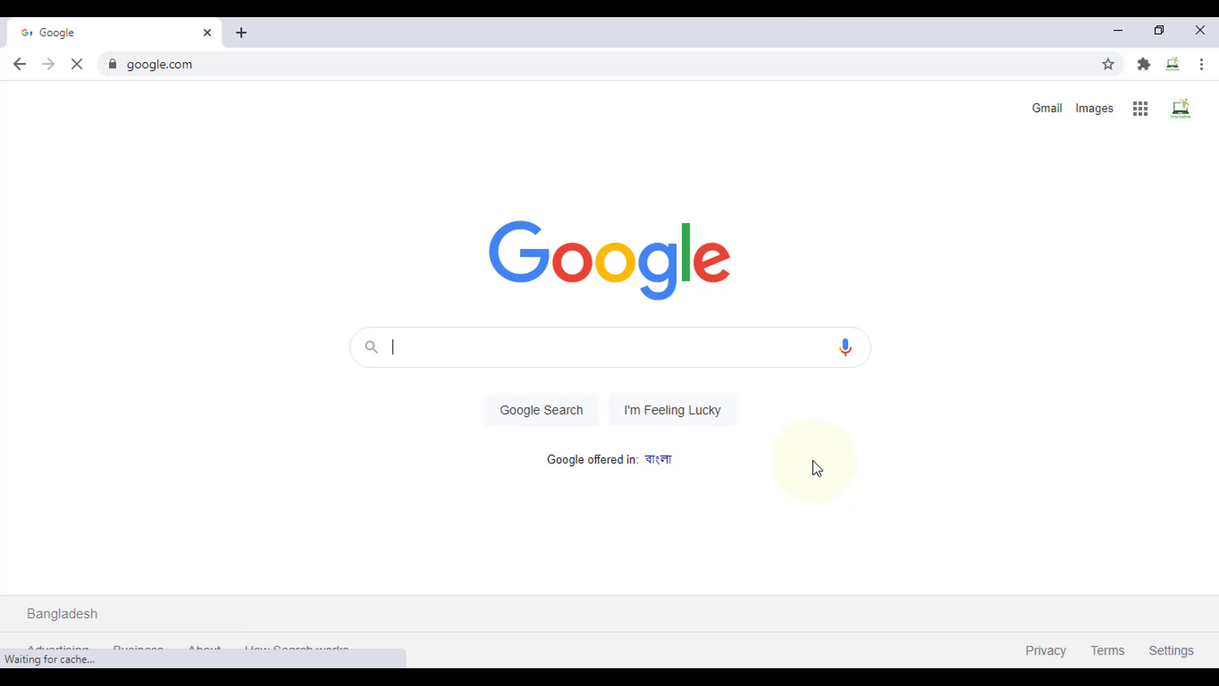
{"action": "type", "text": "red"}
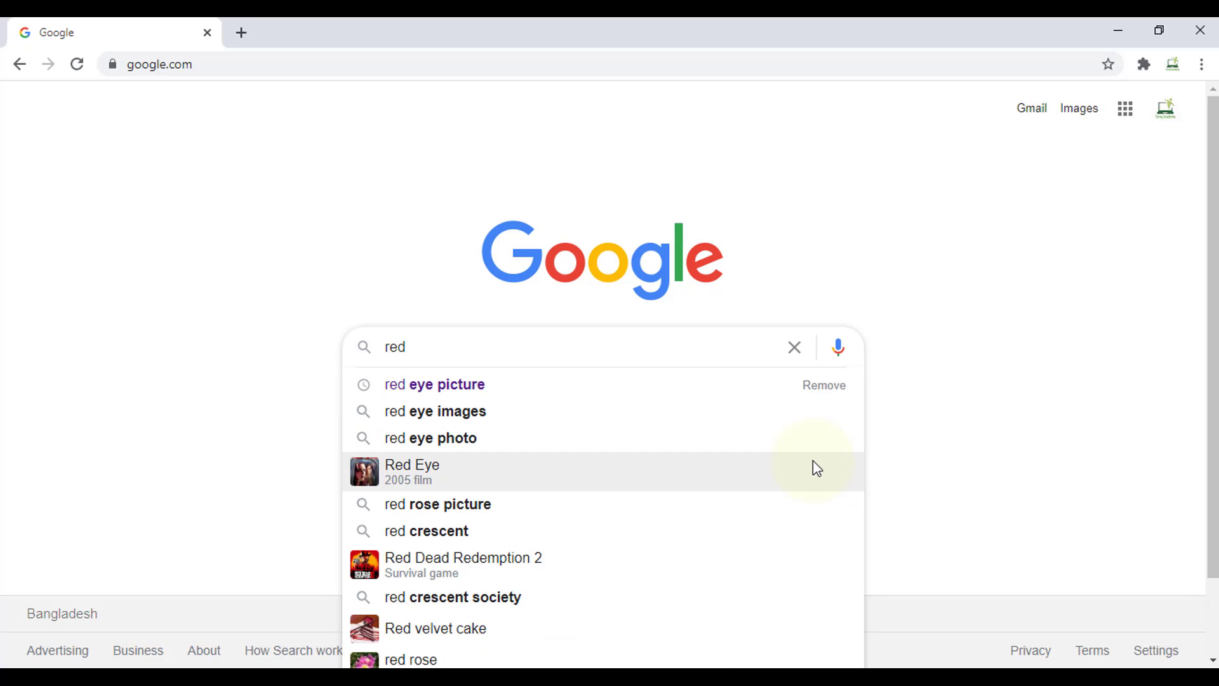
{"action": "key", "text": "Down"}
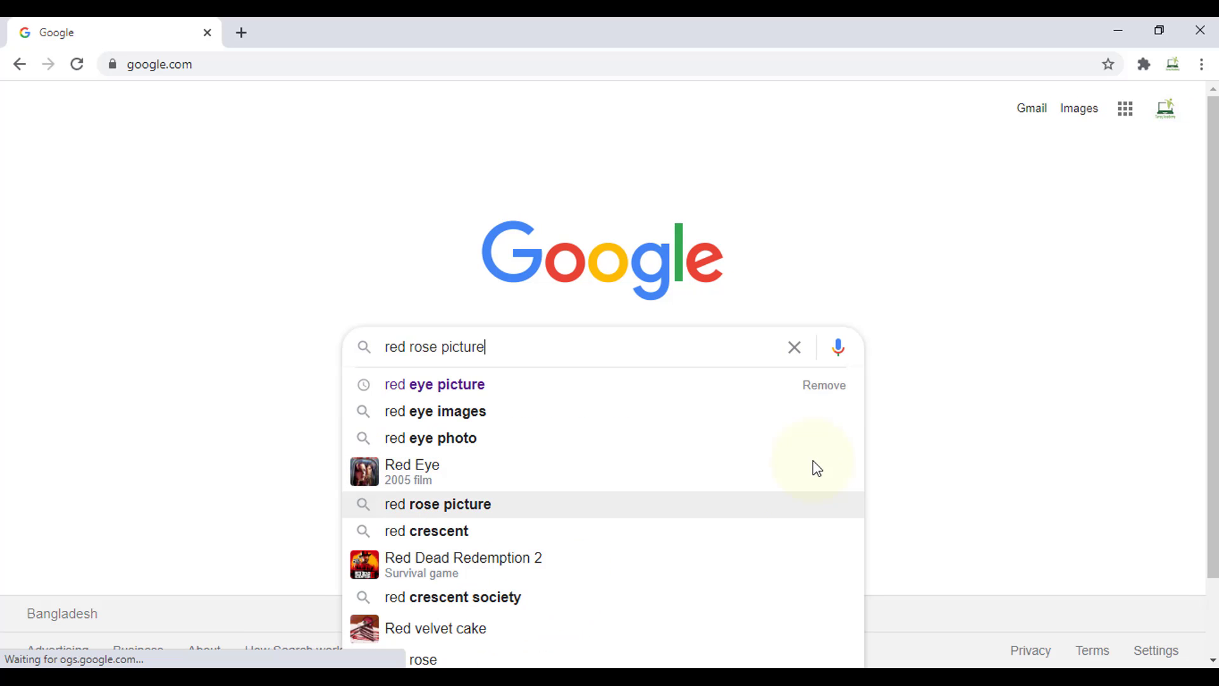
{"action": "left_click", "coordinate": [514, 385]}
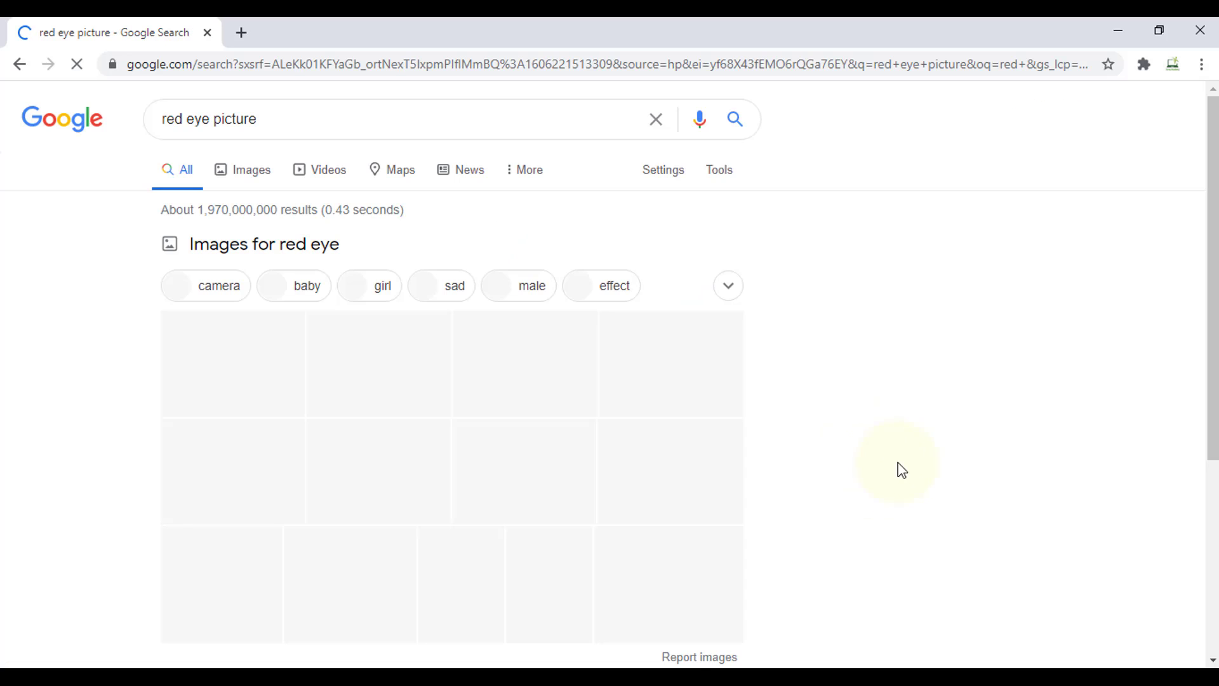
{"action": "left_click", "coordinate": [252, 173]}
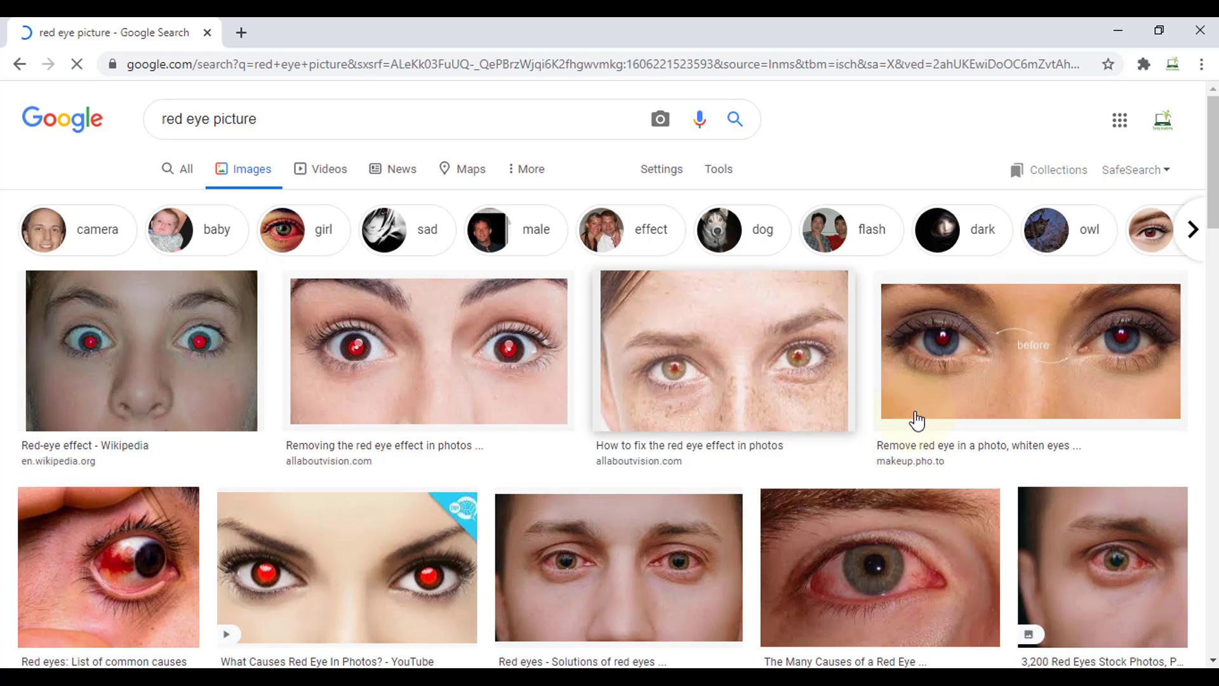
- Open the Wikipedia red-eye effect picture from the image results and copy the image
{"action": "left_click", "coordinate": [185, 354]}
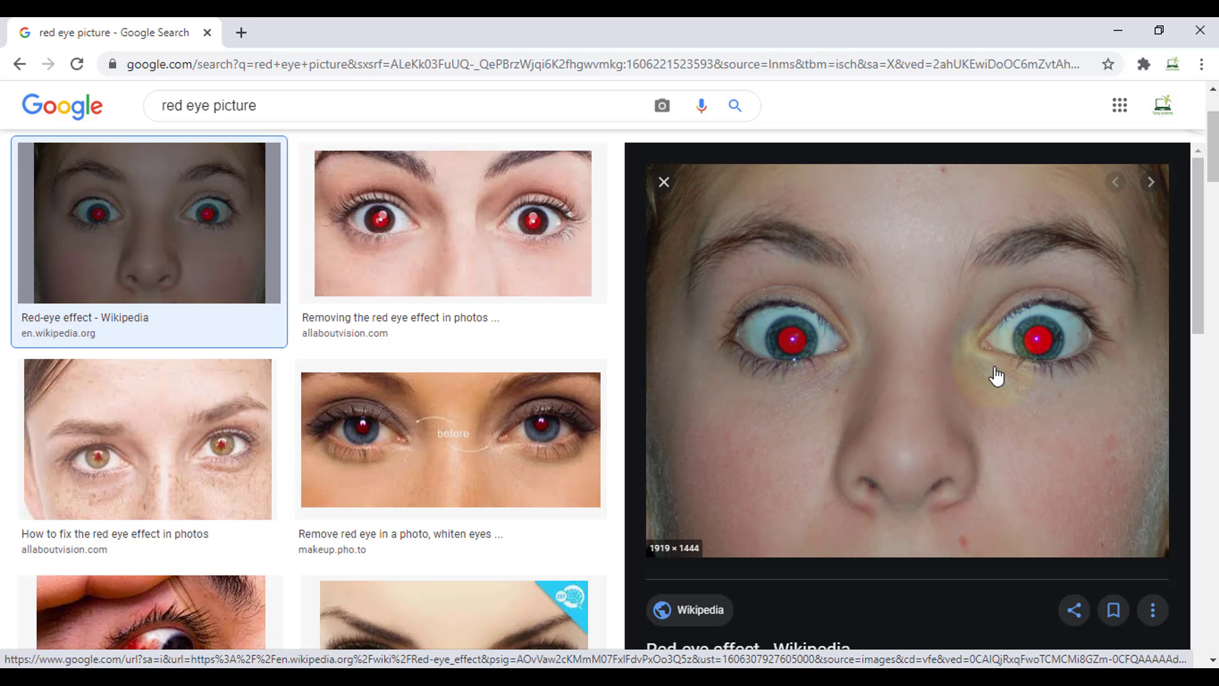
{"action": "right_click", "coordinate": [907, 315]}
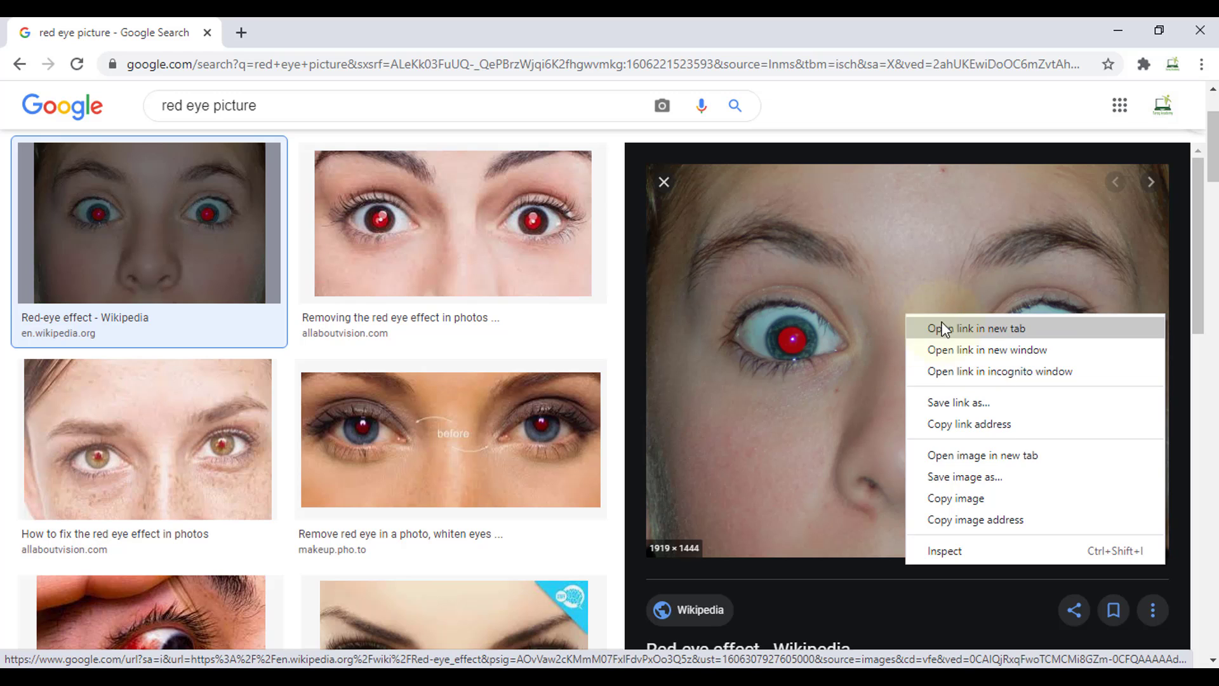
{"action": "left_click", "coordinate": [963, 499]}
- Switch to Photoshop, create a new document from the Clipboard preset at 1919 x 1444 pixels, and paste the copied picture
{"action": "key", "text": "alt+Tab"}
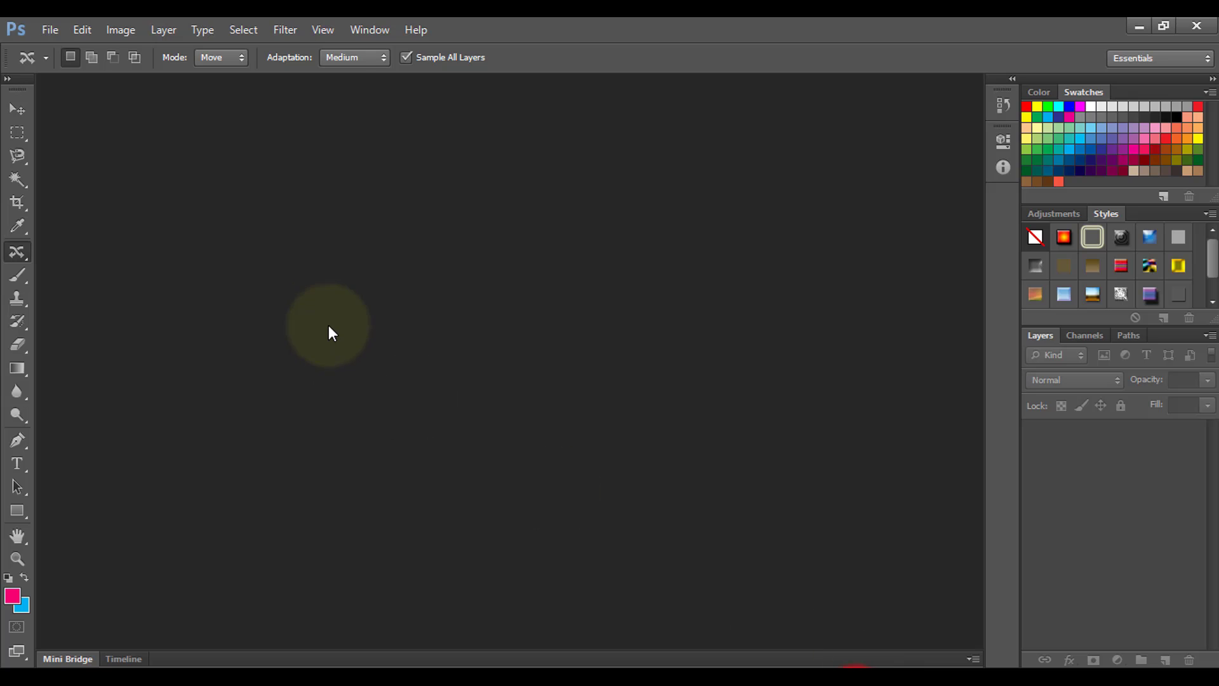
{"action": "left_click", "coordinate": [47, 30]}
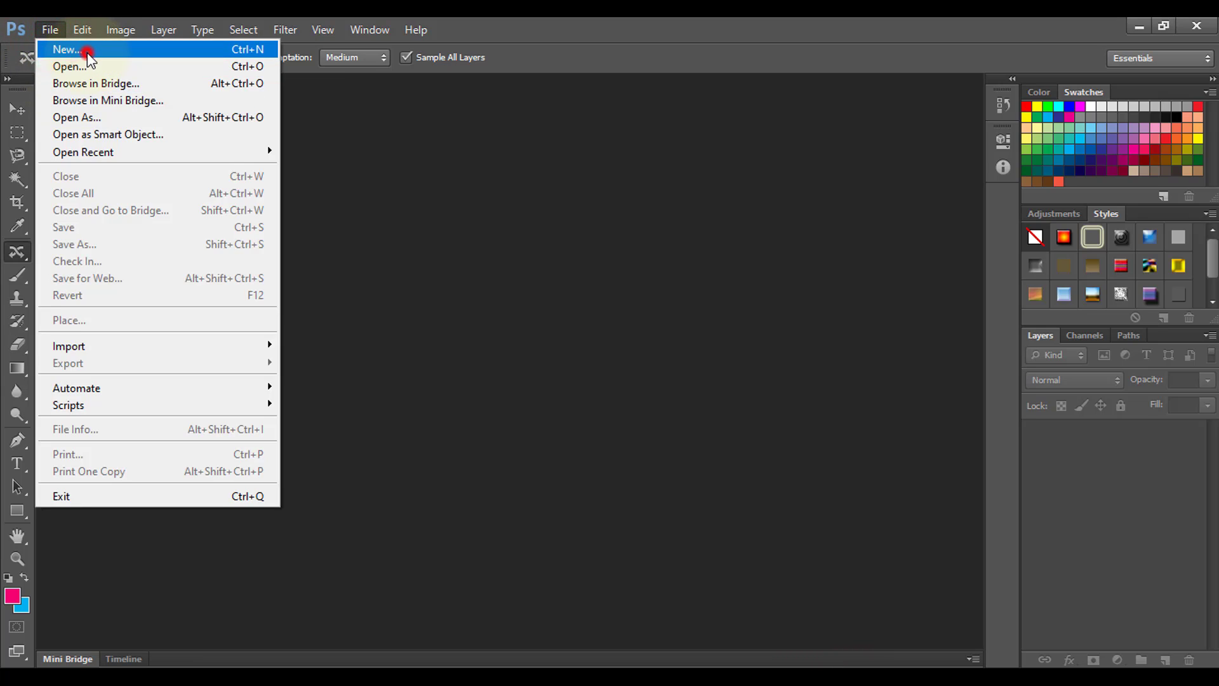
{"action": "left_click", "coordinate": [87, 51]}
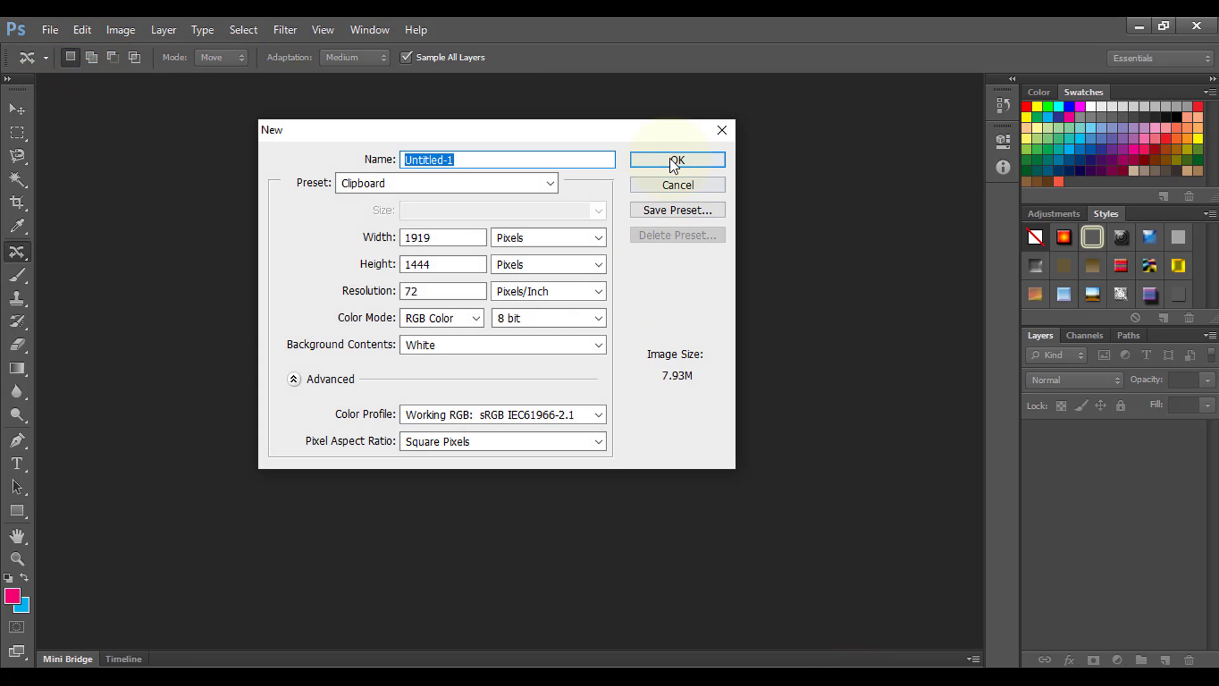
{"action": "left_click", "coordinate": [671, 158]}
{"action": "key", "text": "ctrl+v"}
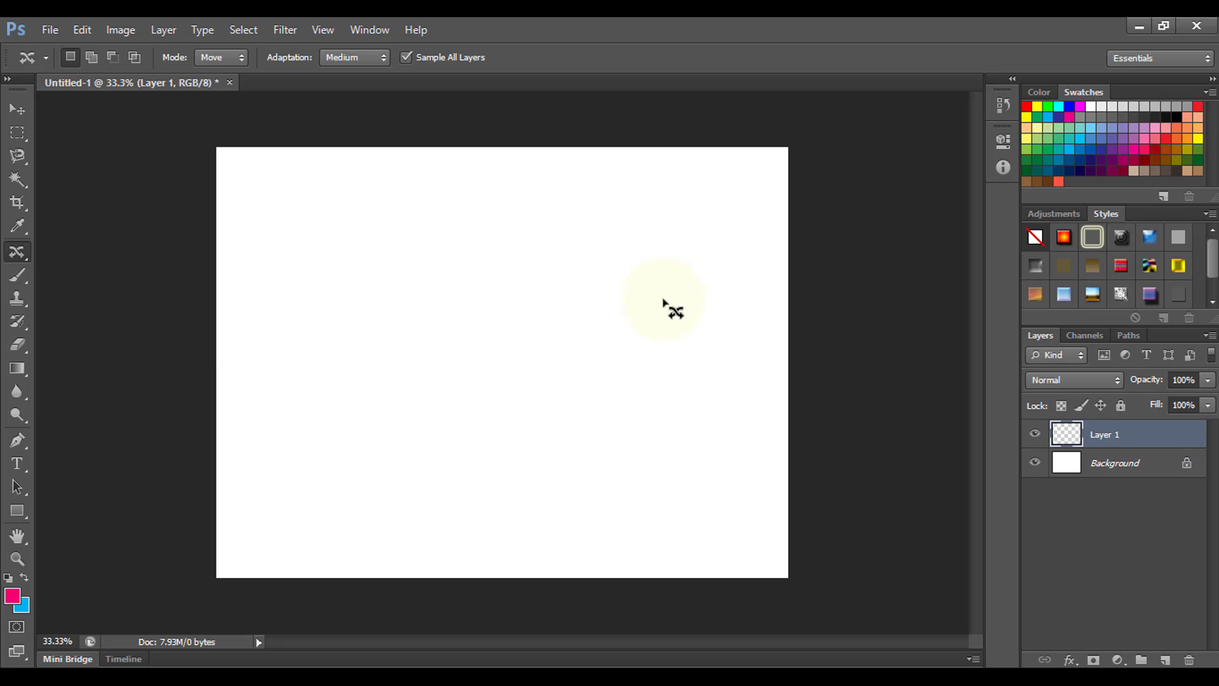
- Activate the Red Eye Tool for correcting the red pupils in the pasted photo
{"action": "scroll", "coordinate": [715, 343], "scroll_direction": "up", "scroll_amount": 3}
{"action": "scroll", "coordinate": [709, 337], "scroll_direction": "up", "scroll_amount": 2}
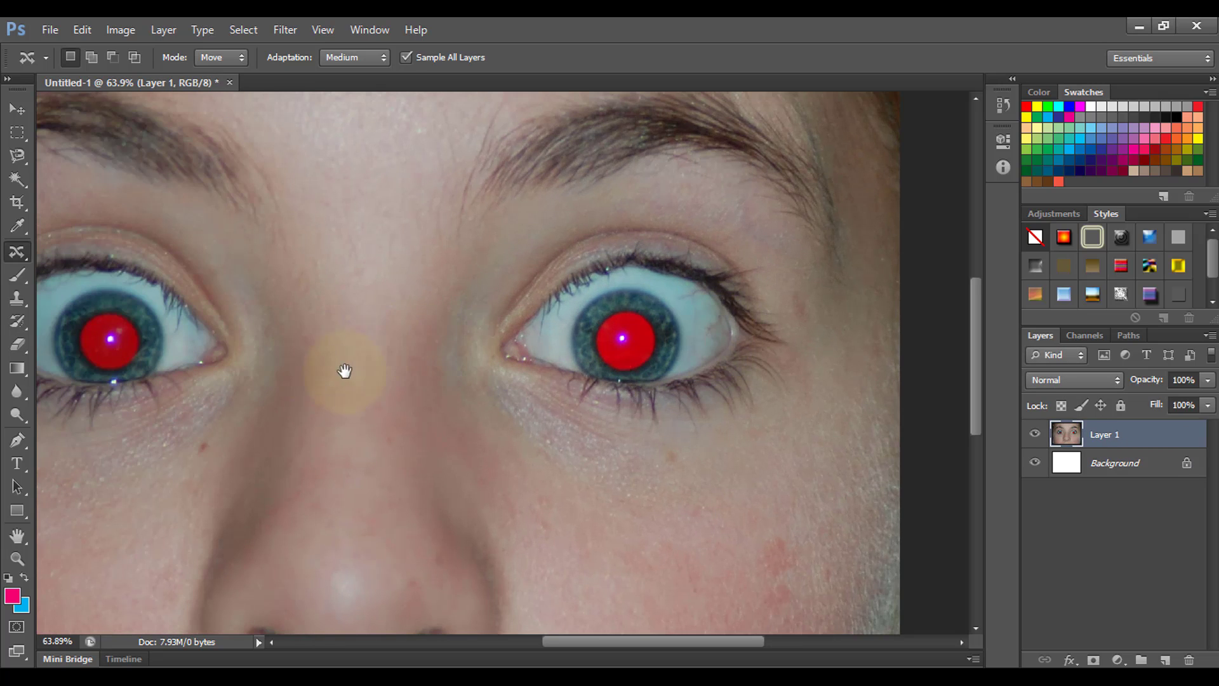
{"action": "left_click_drag", "start_coordinate": [344, 371], "coordinate": [580, 349]}
{"action": "scroll", "coordinate": [499, 374], "scroll_direction": "up", "scroll_amount": 3}
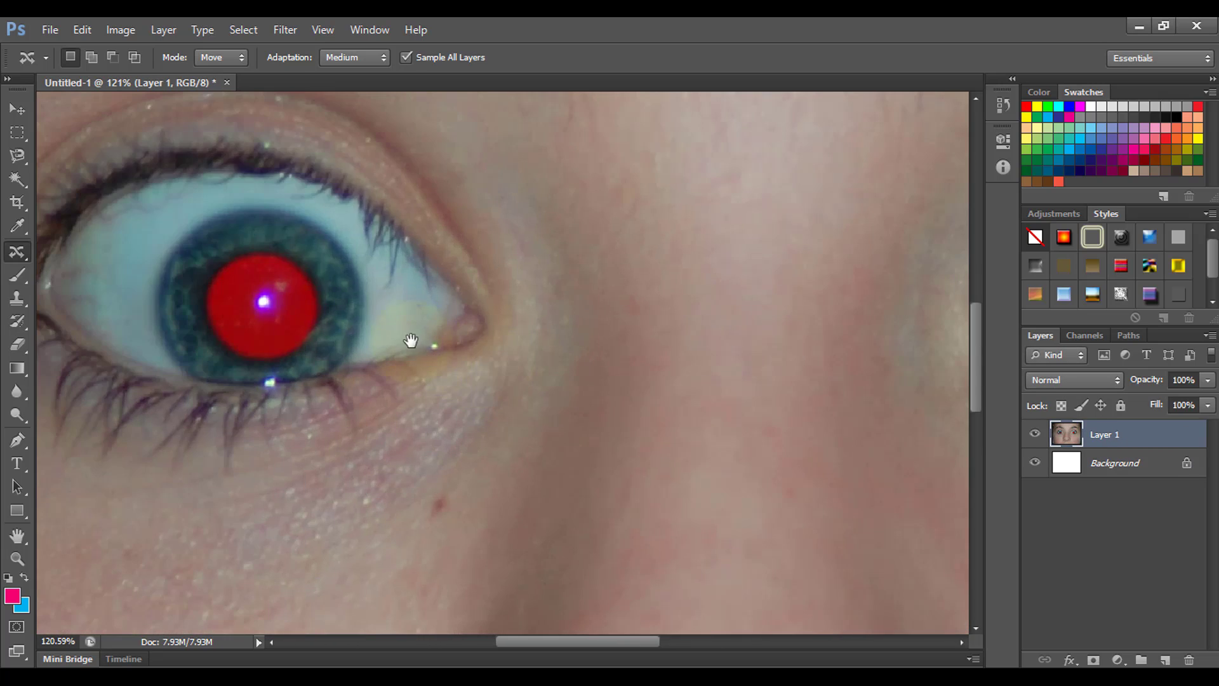
{"action": "left_click_drag", "start_coordinate": [411, 341], "coordinate": [555, 363]}
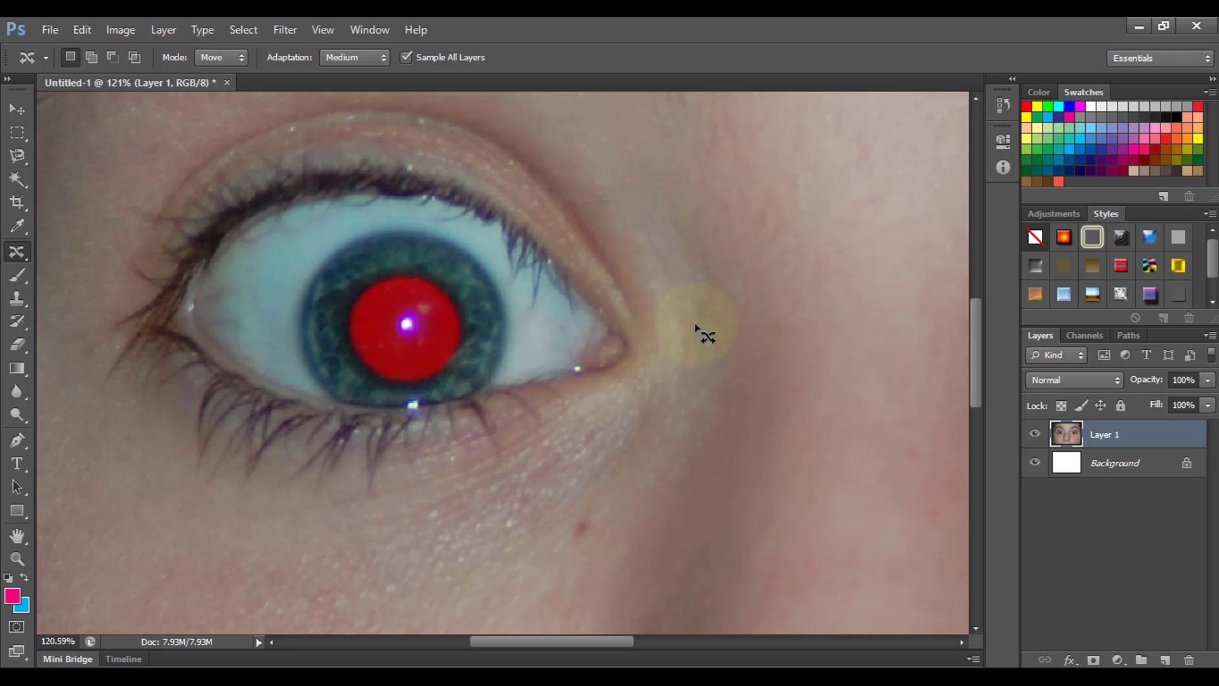
{"action": "left_click_drag", "start_coordinate": [694, 322], "coordinate": [573, 307]}
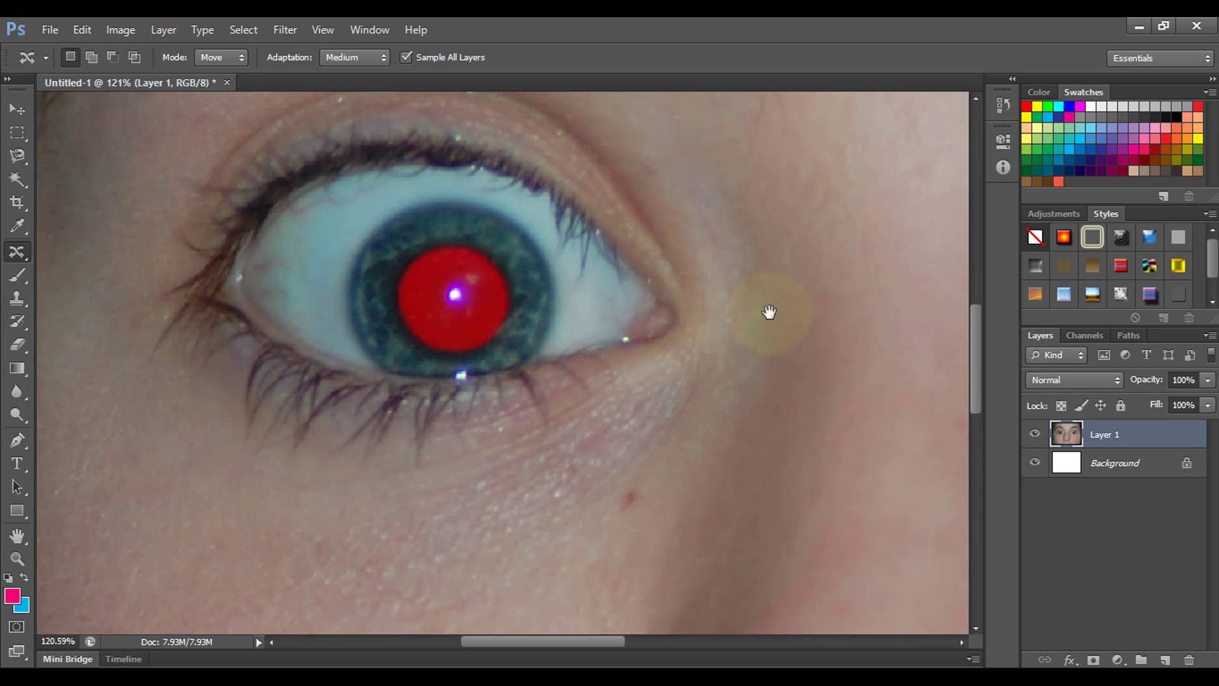
{"action": "left_click_drag", "start_coordinate": [769, 311], "coordinate": [607, 294]}
{"action": "left_click_drag", "start_coordinate": [463, 307], "coordinate": [631, 305]}
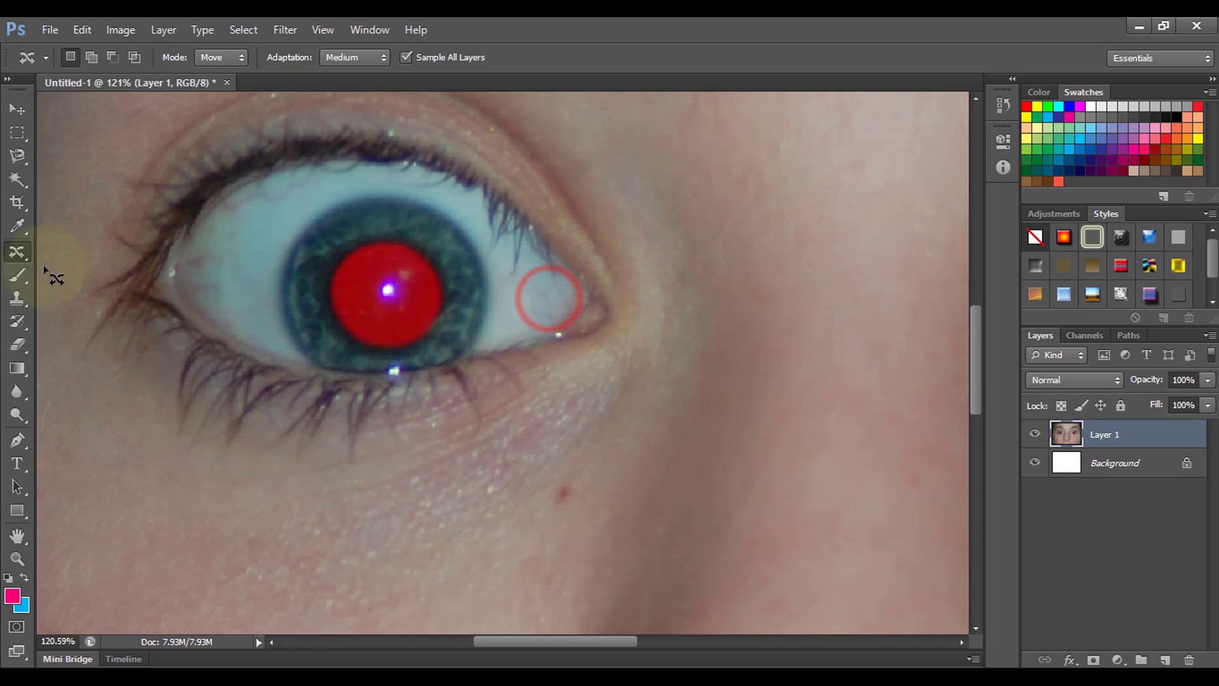
{"action": "left_click", "coordinate": [17, 254]}
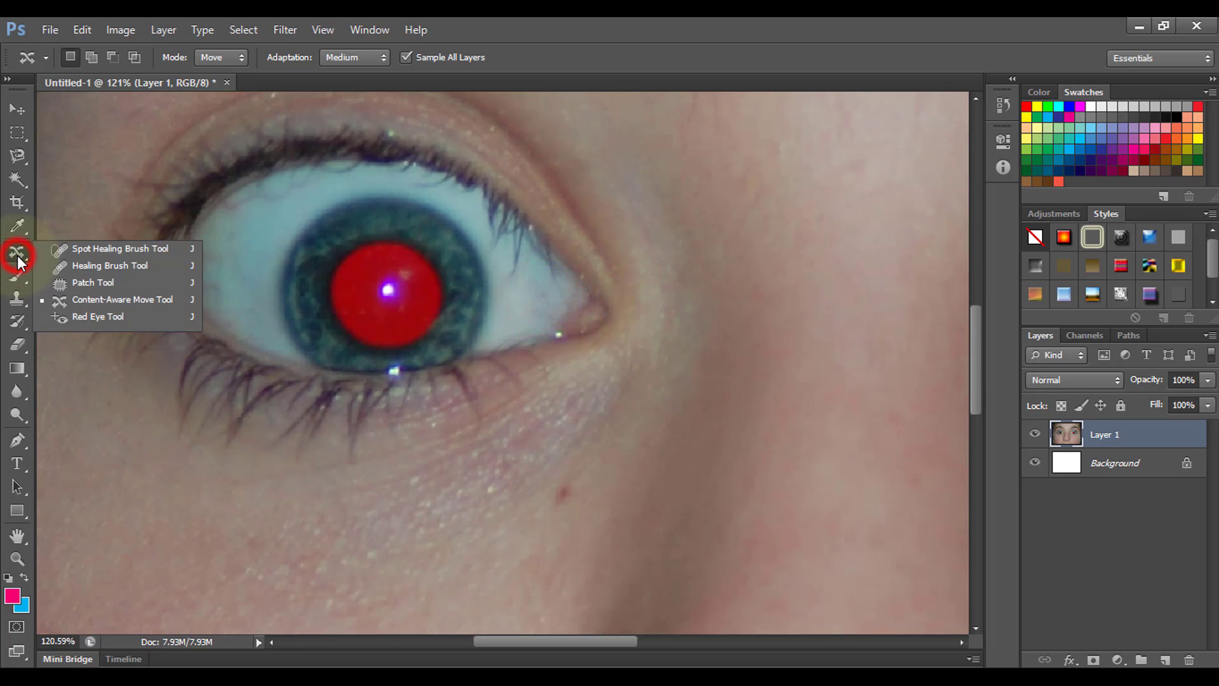
{"action": "left_click", "coordinate": [79, 317]}
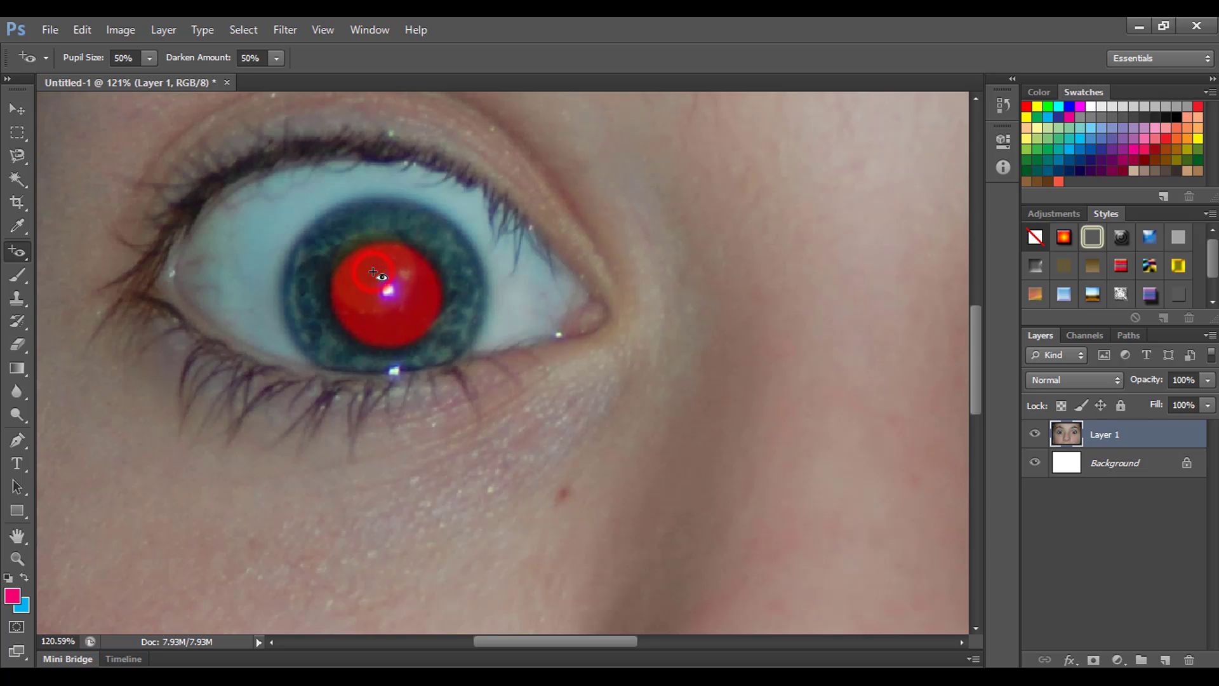
- Try the Red Eye Tool on the red pupils of both eyes and undo both corrections
{"action": "left_click", "coordinate": [436, 307]}
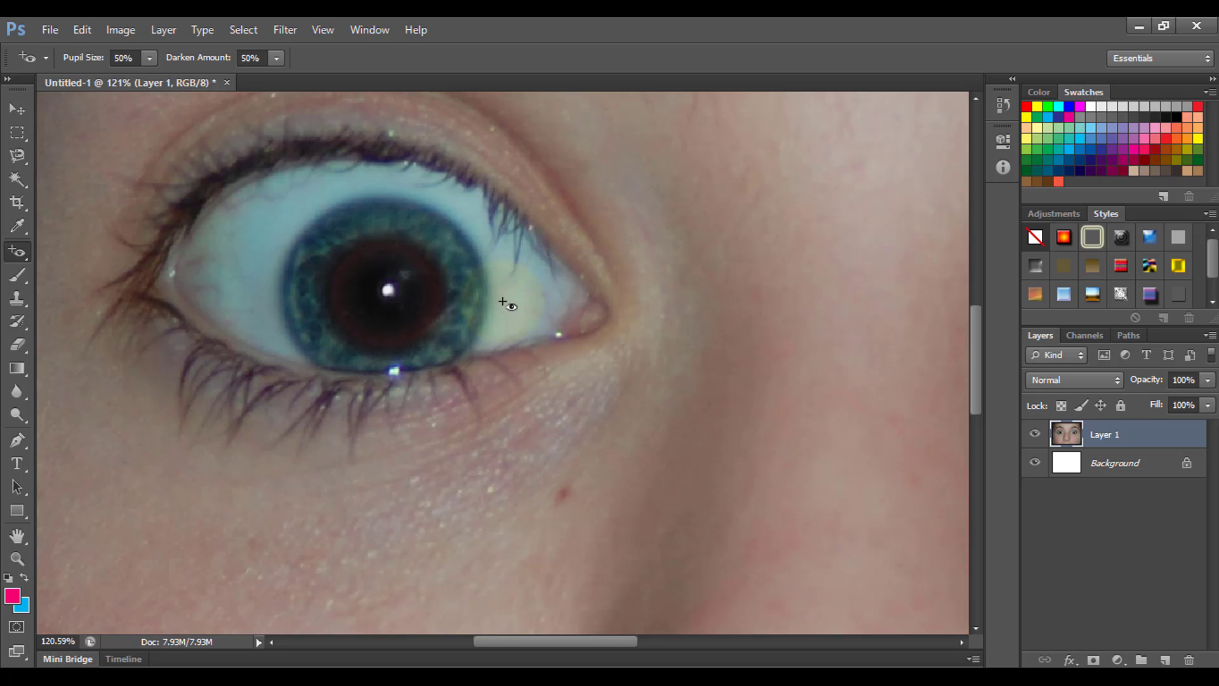
{"action": "left_click_drag", "start_coordinate": [803, 301], "coordinate": [251, 305]}
{"action": "left_click_drag", "start_coordinate": [442, 315], "coordinate": [331, 316]}
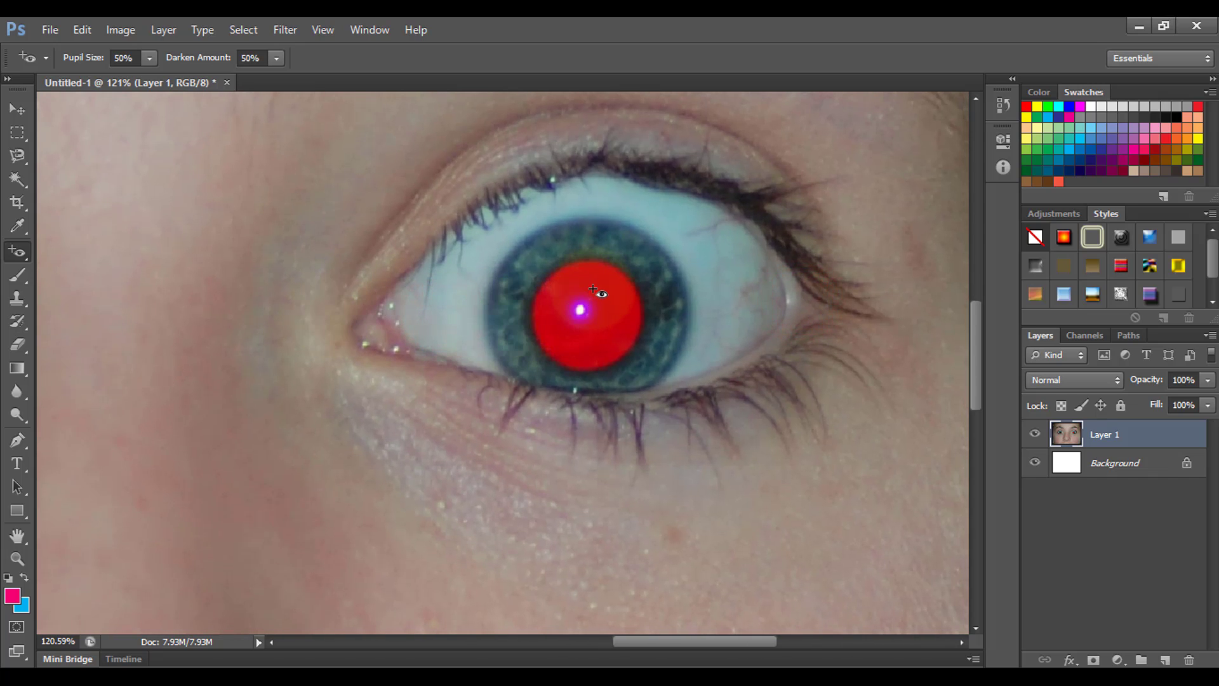
{"action": "left_click", "coordinate": [692, 332]}
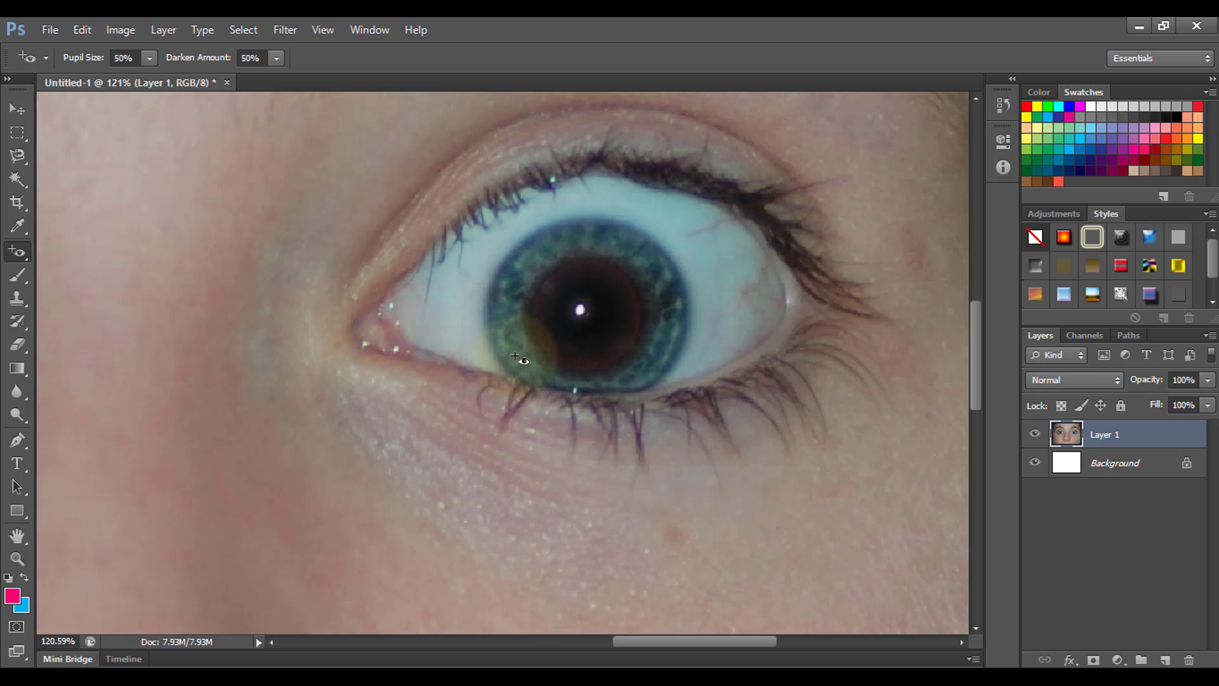
{"action": "scroll", "coordinate": [519, 356], "scroll_direction": "down", "scroll_amount": 5}
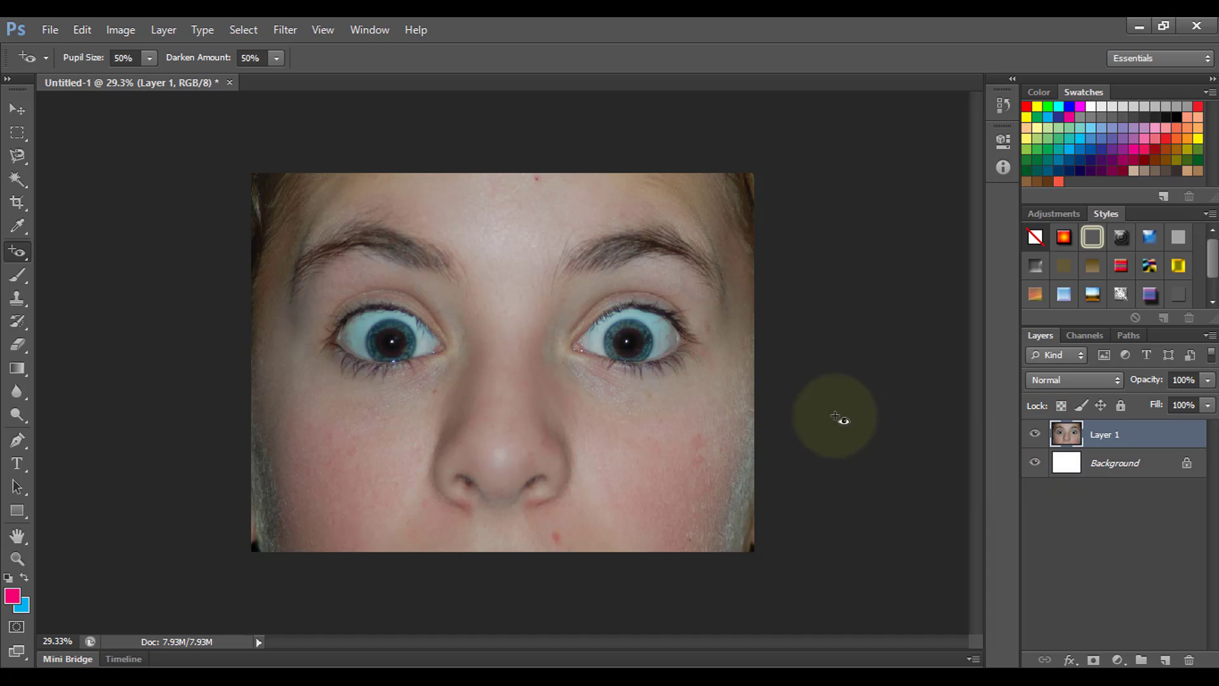
{"action": "key", "text": "ctrl+z"}
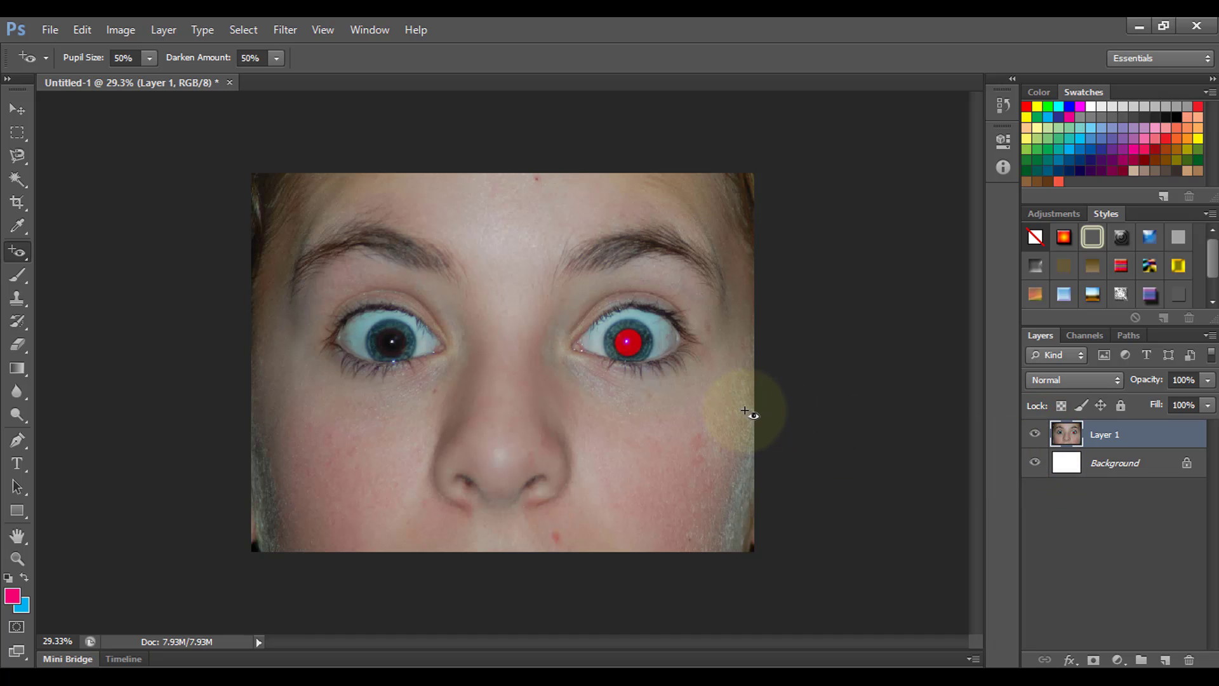
{"action": "key", "text": "ctrl+z"}
- Set the Red Eye Tool's pupil size to 100% and its darken amount to 100%
{"action": "scroll", "coordinate": [640, 431], "scroll_direction": "up", "scroll_amount": 1}
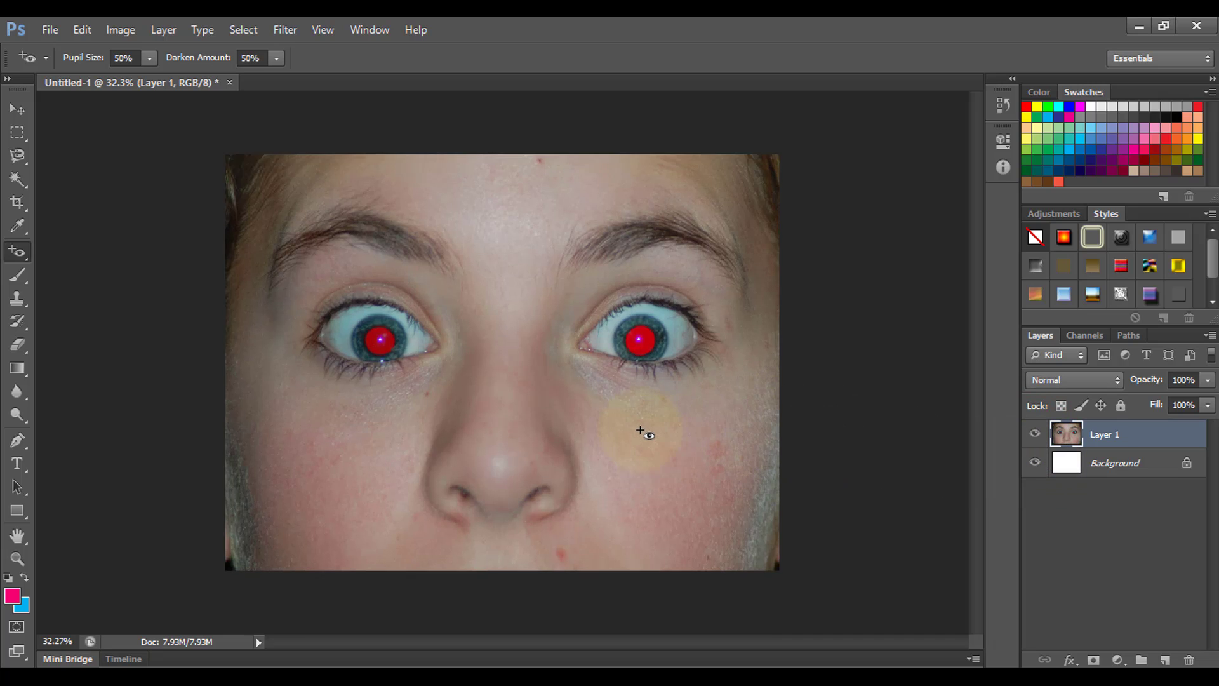
{"action": "scroll", "coordinate": [640, 431], "scroll_direction": "up", "scroll_amount": 5}
{"action": "left_click_drag", "start_coordinate": [411, 375], "coordinate": [604, 408]}
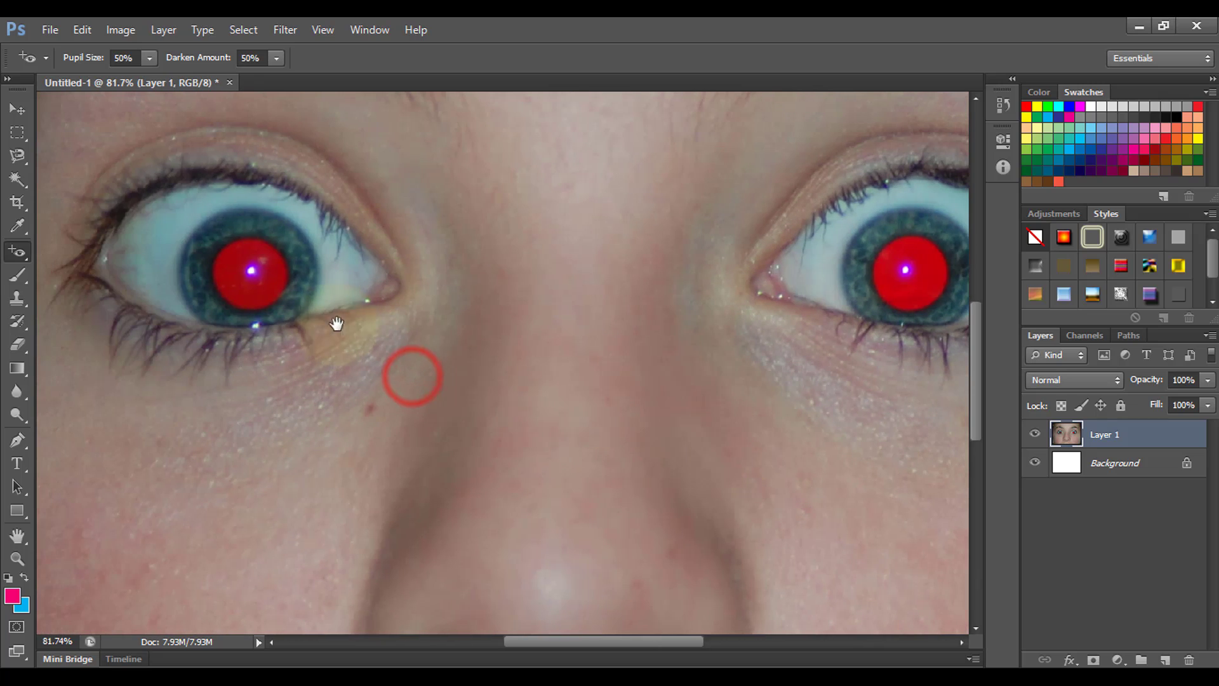
{"action": "left_click", "coordinate": [129, 67]}
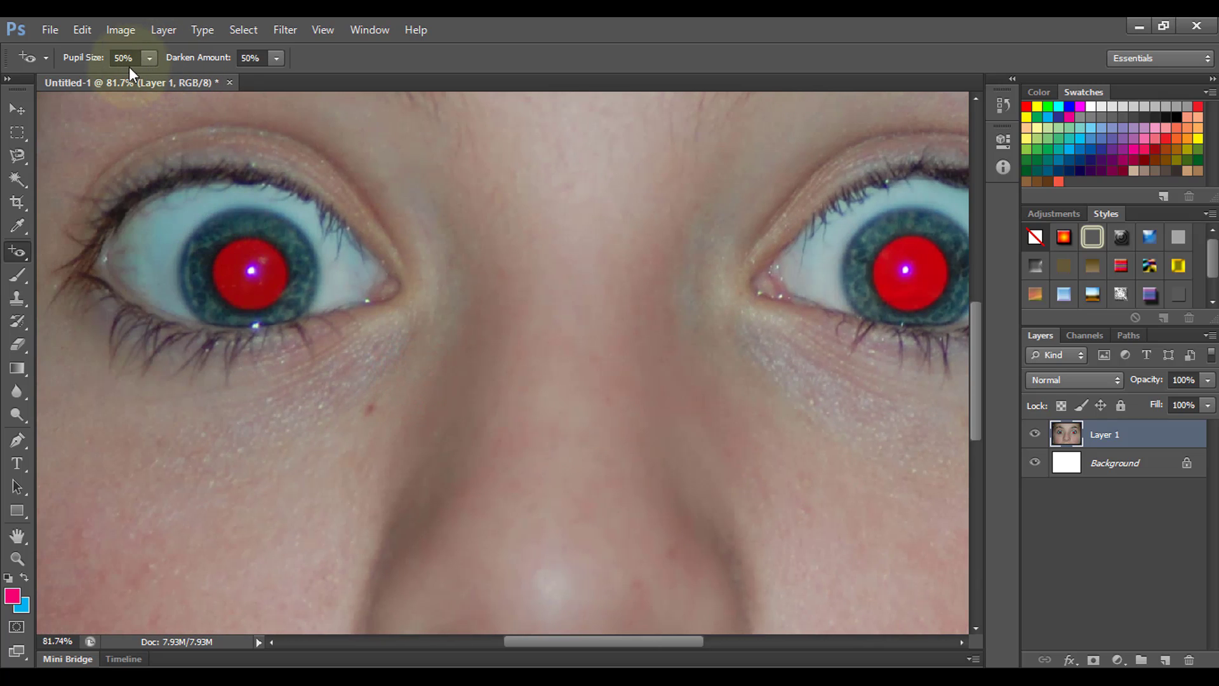
{"action": "left_click", "coordinate": [150, 57]}
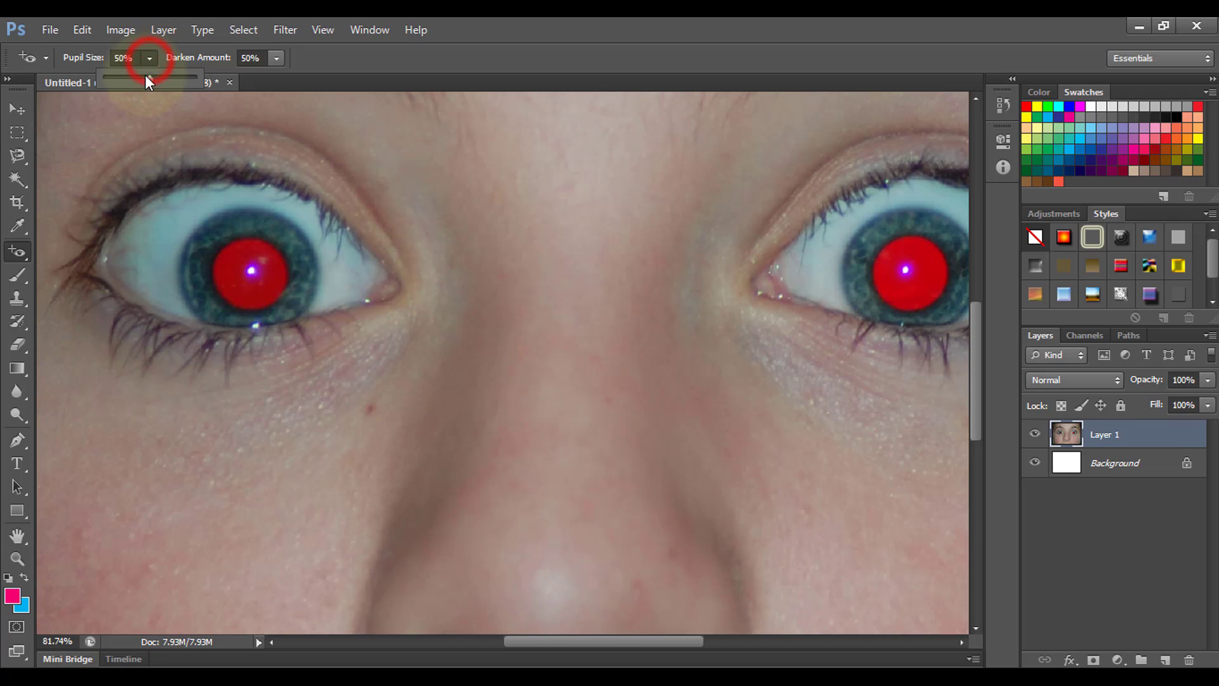
{"action": "left_click_drag", "start_coordinate": [149, 76], "coordinate": [204, 77]}
{"action": "left_click", "coordinate": [277, 57]}
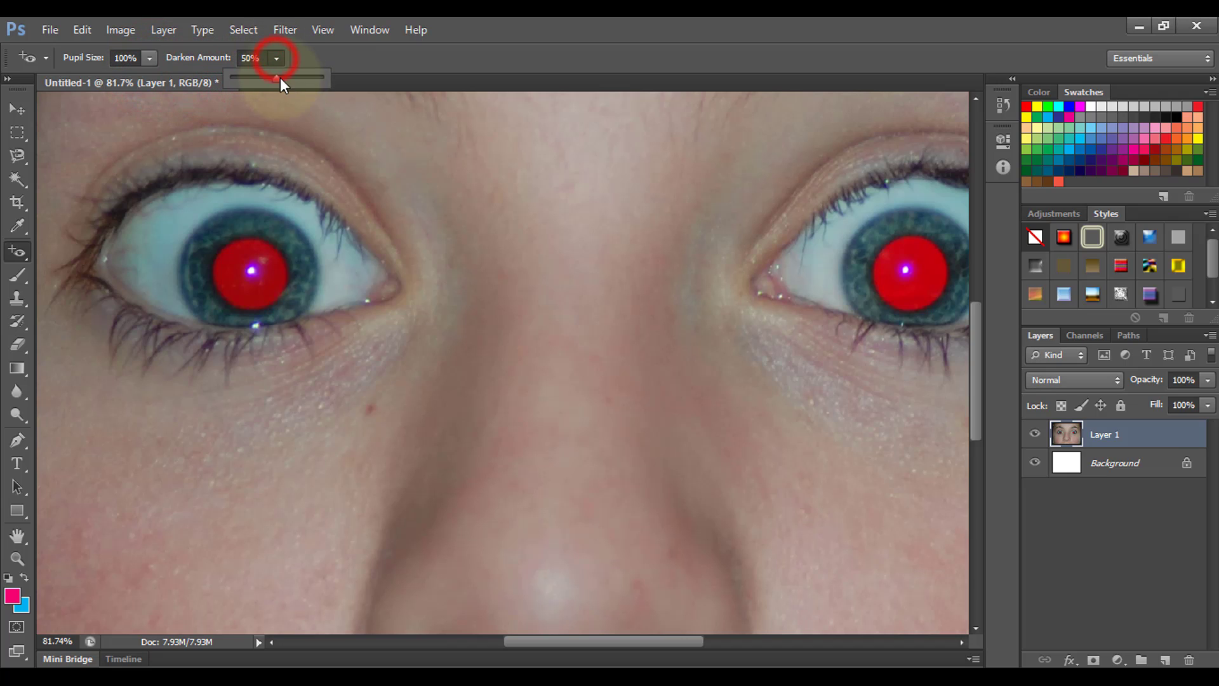
{"action": "left_click_drag", "start_coordinate": [280, 78], "coordinate": [340, 82]}
- Try the Red Eye Tool at the maximum settings on both pupils and undo both corrections
{"action": "left_click", "coordinate": [255, 276]}
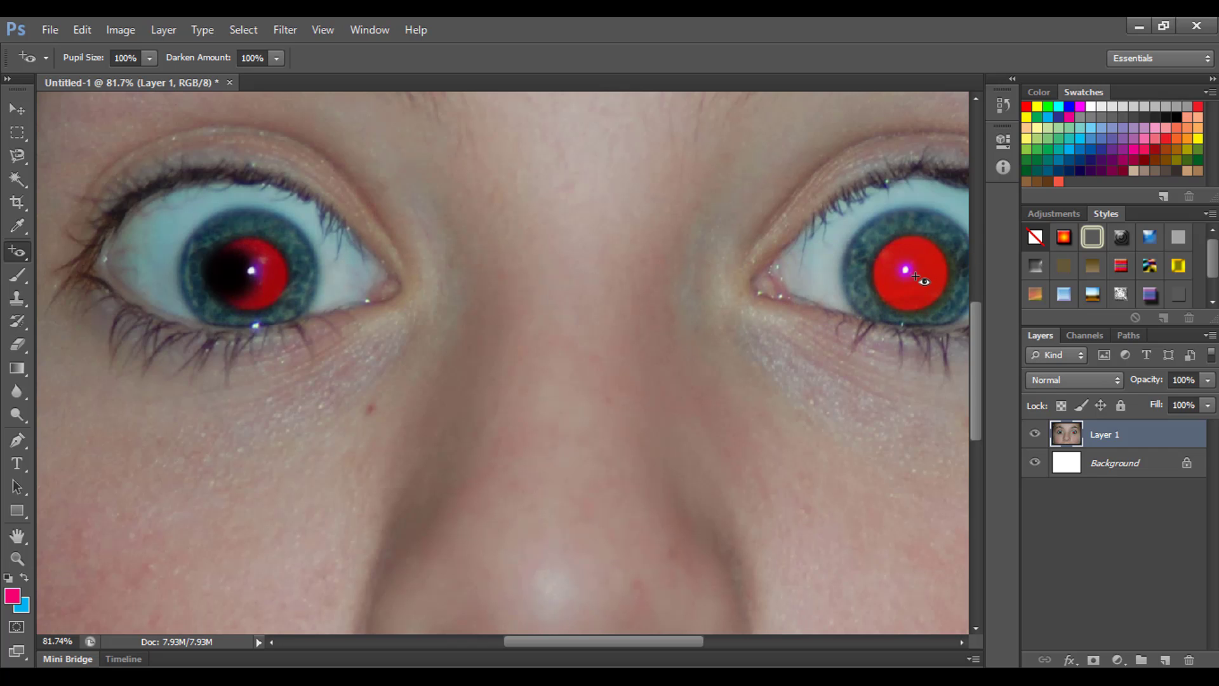
{"action": "left_click", "coordinate": [903, 310]}
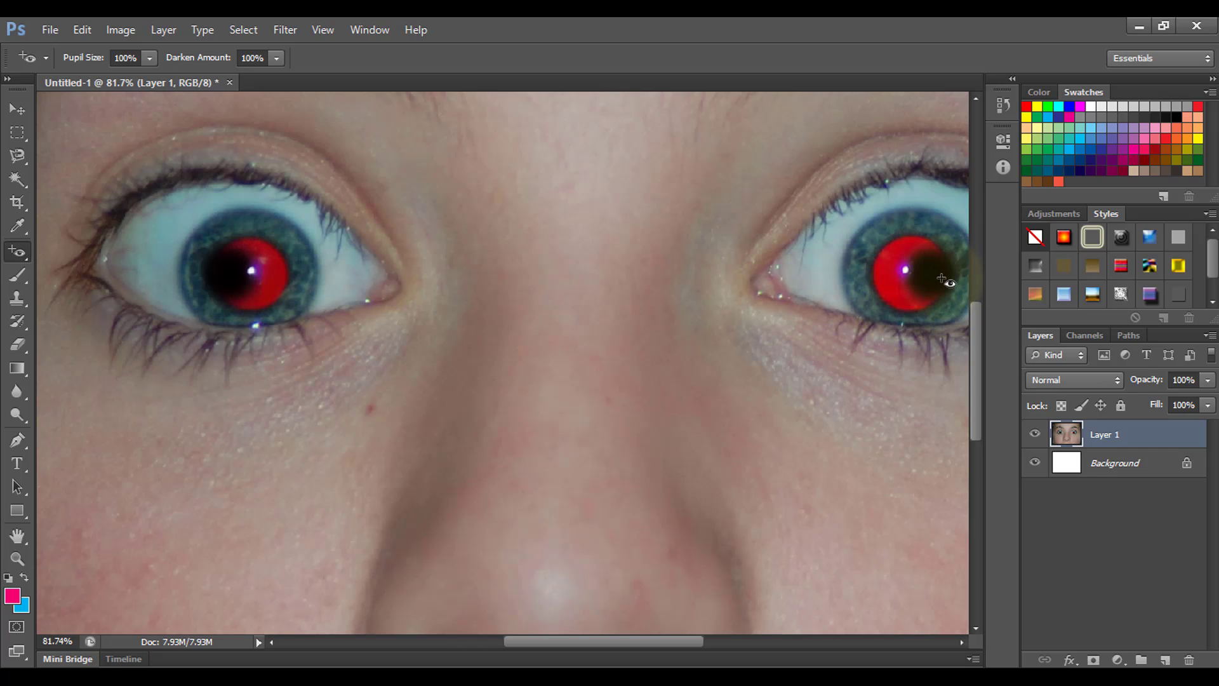
{"action": "key", "text": "ctrl+z"}
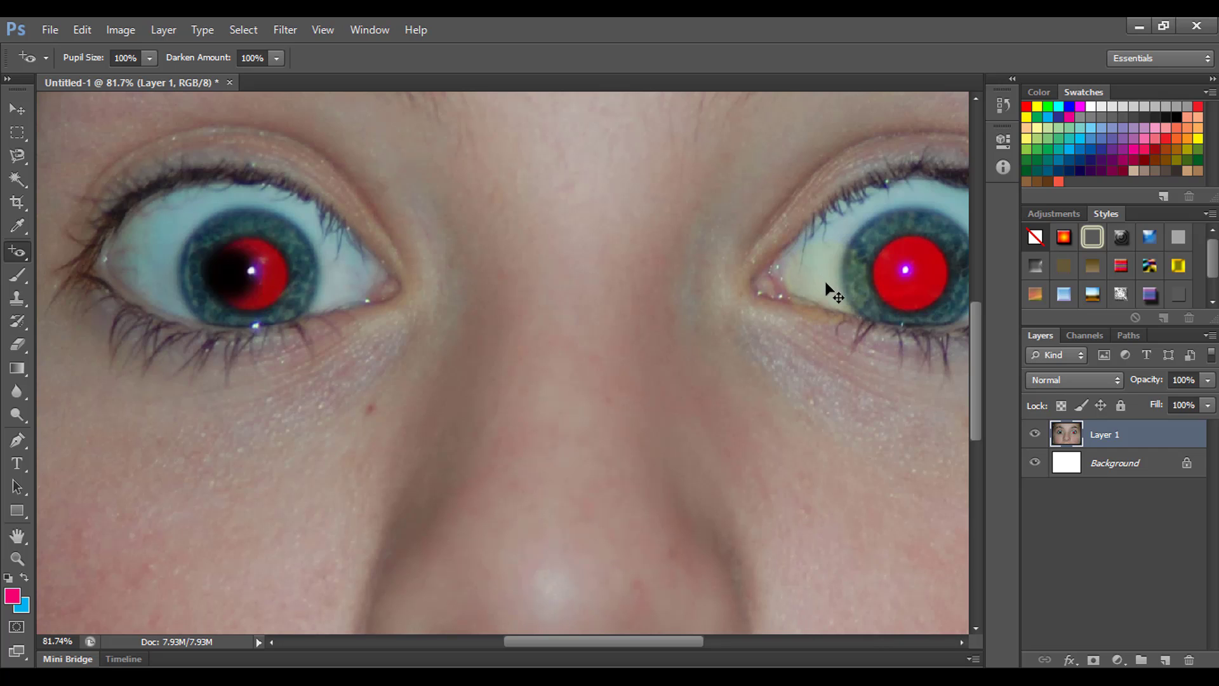
{"action": "key", "text": "ctrl+alt+z"}
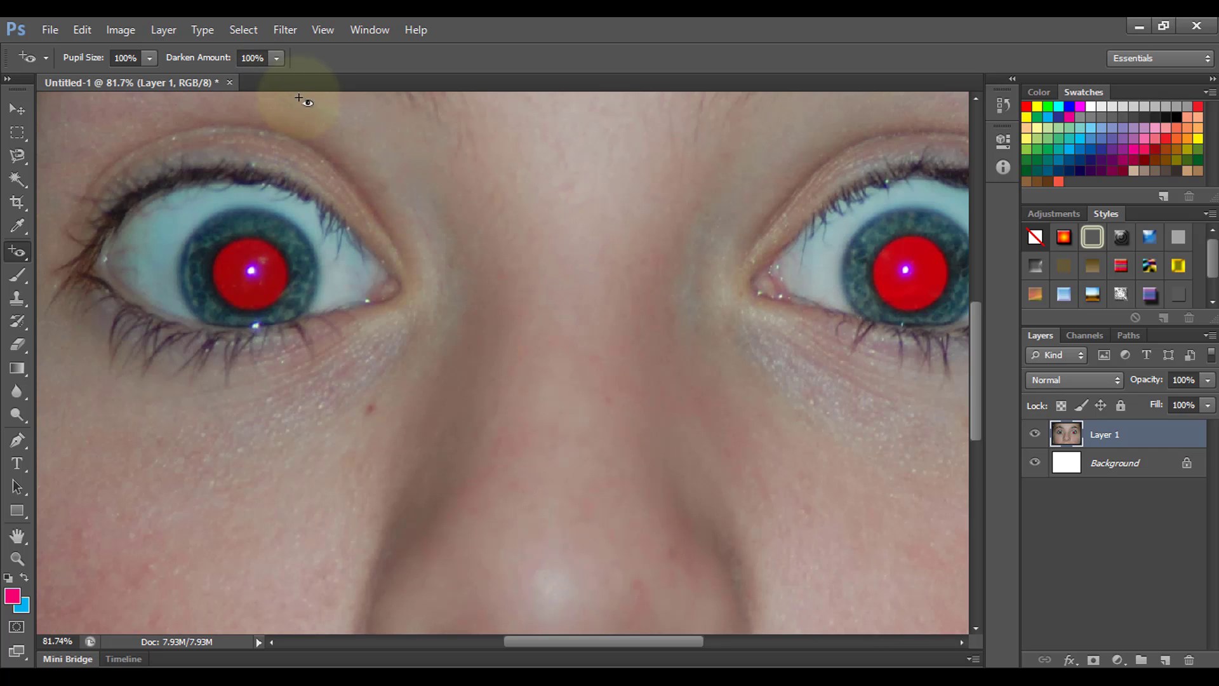
- Set the Red Eye Tool's pupil size to 51%
{"action": "left_click", "coordinate": [149, 58]}
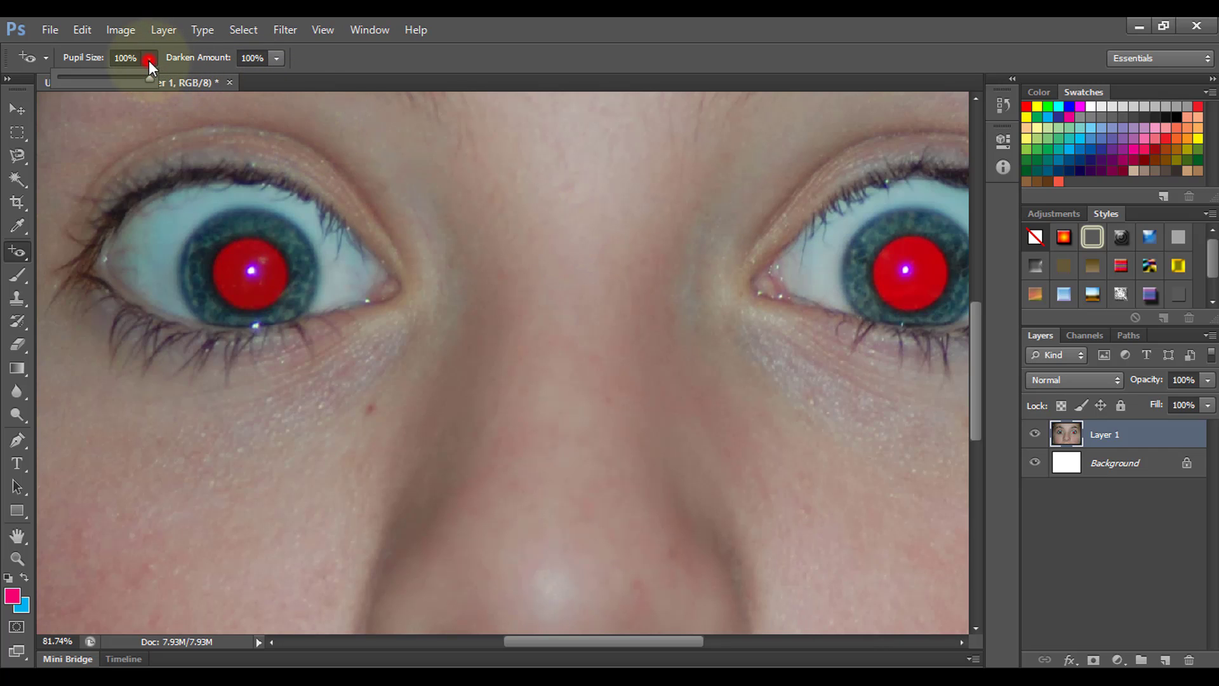
{"action": "left_click", "coordinate": [107, 78]}
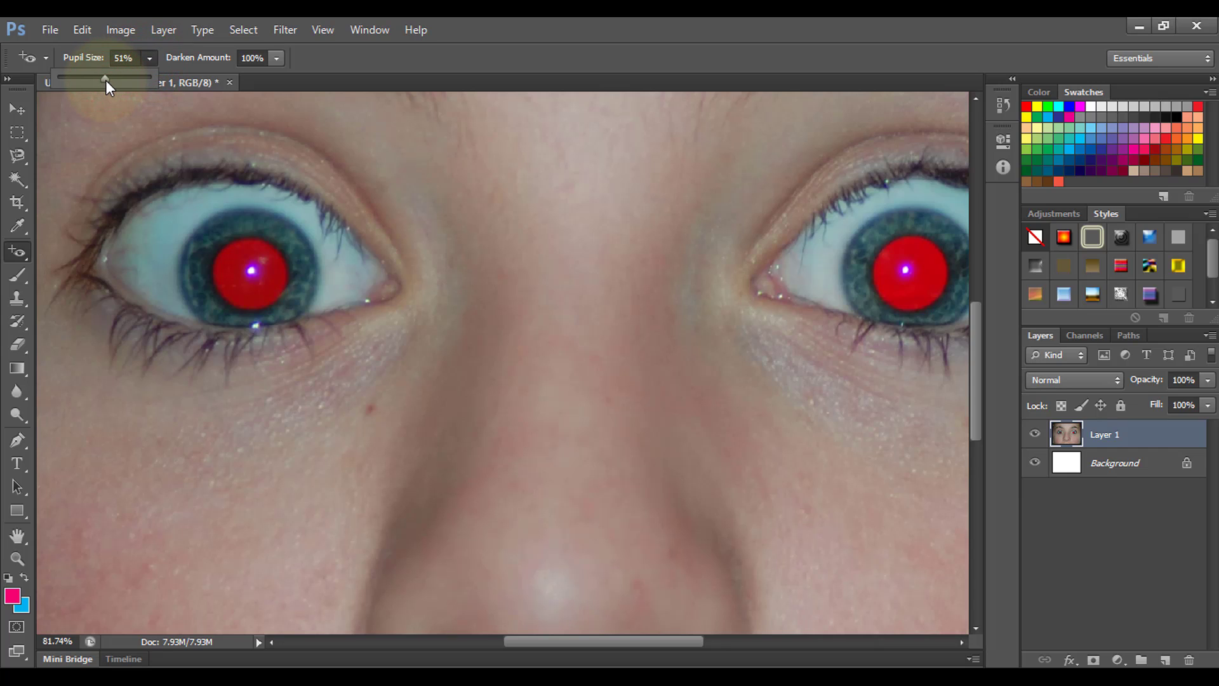
- Set the Red Eye Tool's darken amount to 56% and its pupil size to 54%
{"action": "left_click_drag", "start_coordinate": [105, 80], "coordinate": [102, 80]}
{"action": "left_click", "coordinate": [277, 57]}
{"action": "left_click", "coordinate": [226, 77]}
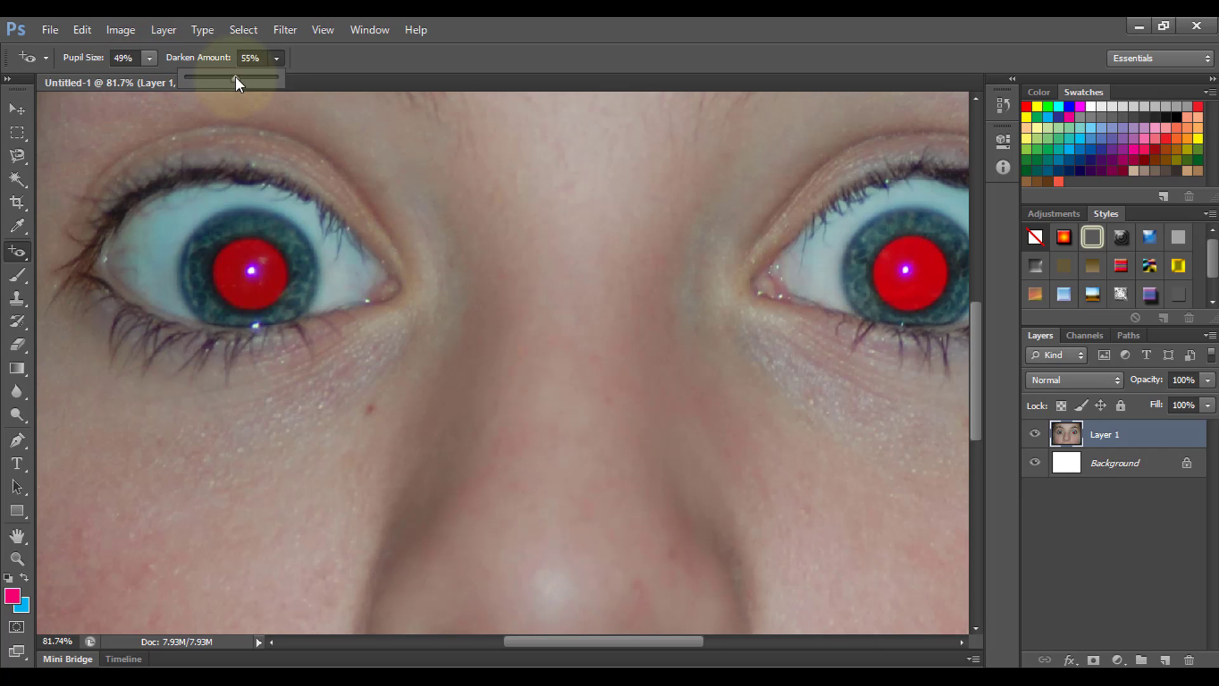
{"action": "left_click", "coordinate": [150, 57]}
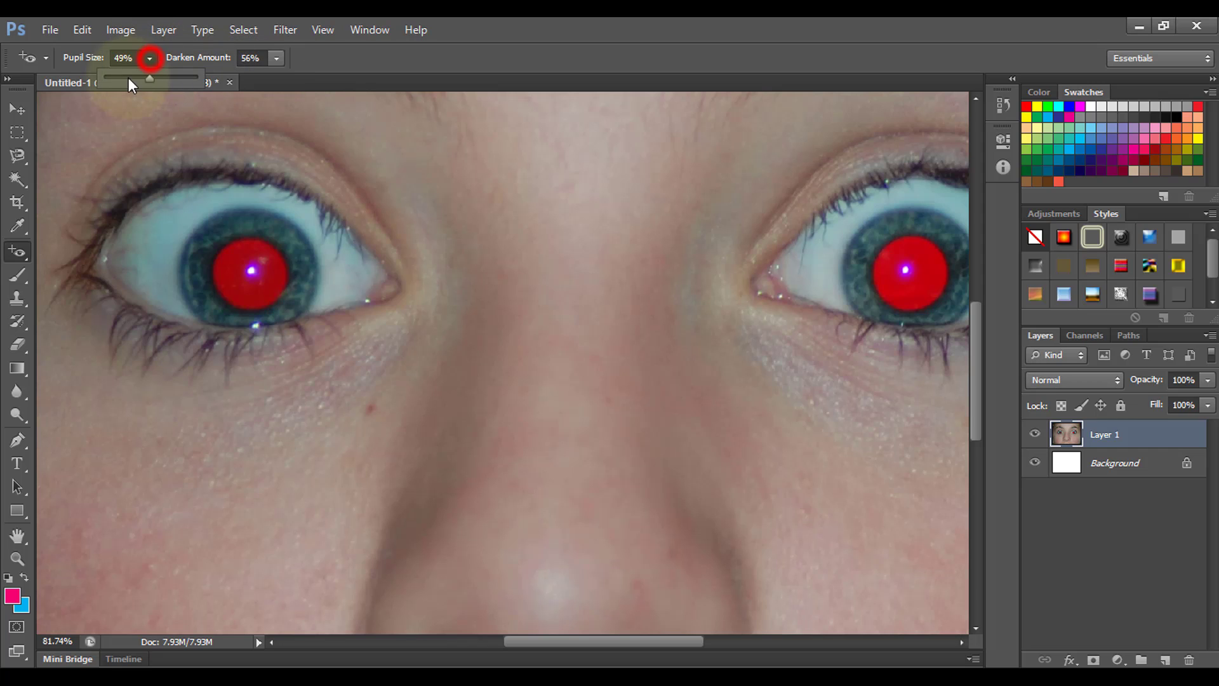
{"action": "left_click_drag", "start_coordinate": [150, 75], "coordinate": [154, 74]}
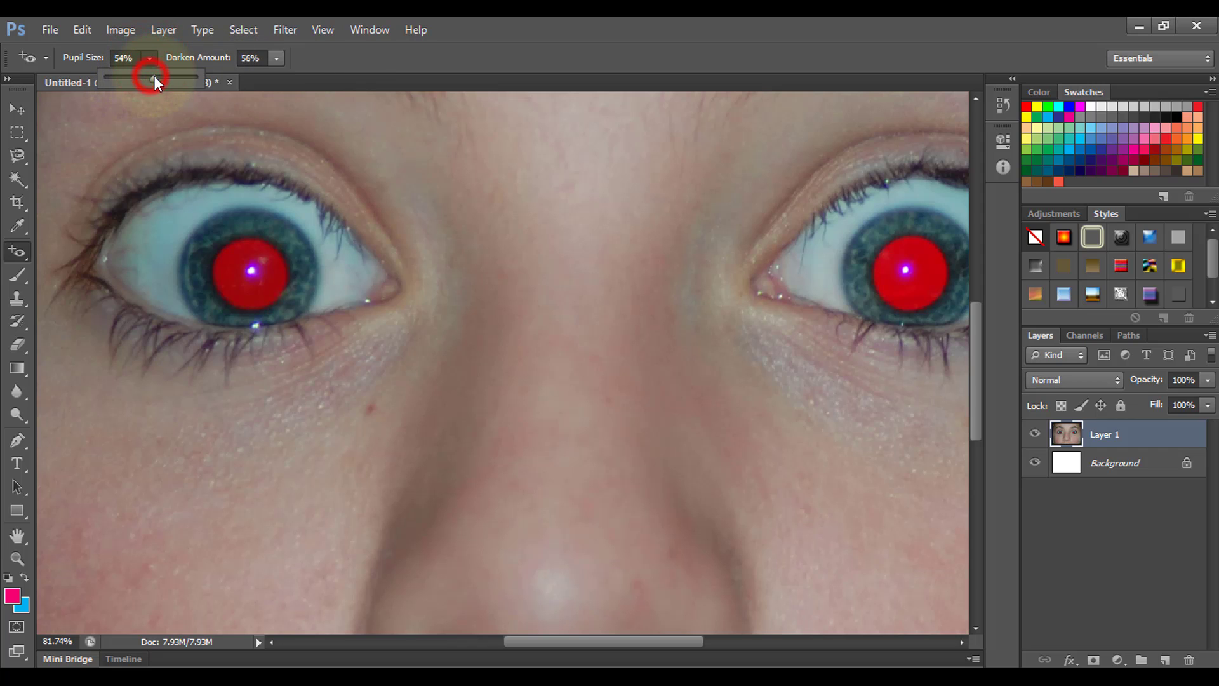
- Remove the red from both pupils with the Red Eye Tool and view the whole portrait
{"action": "left_click", "coordinate": [236, 267]}
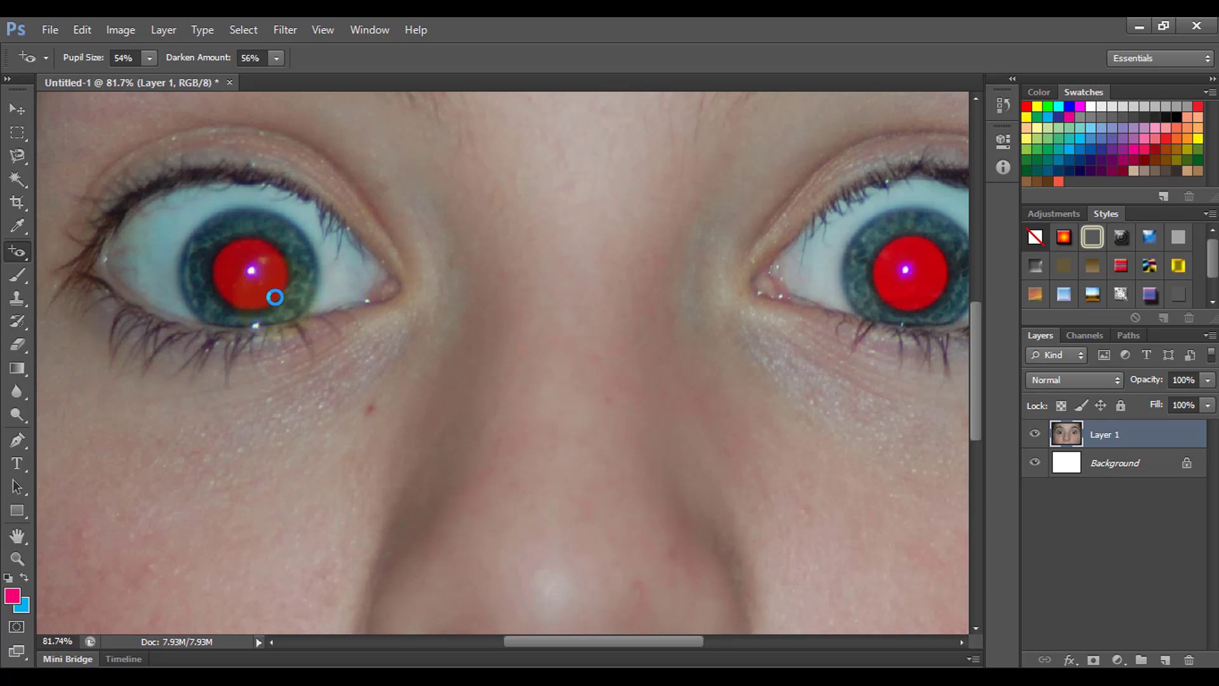
{"action": "left_click", "coordinate": [274, 297]}
{"action": "key", "text": "ctrl+0"}
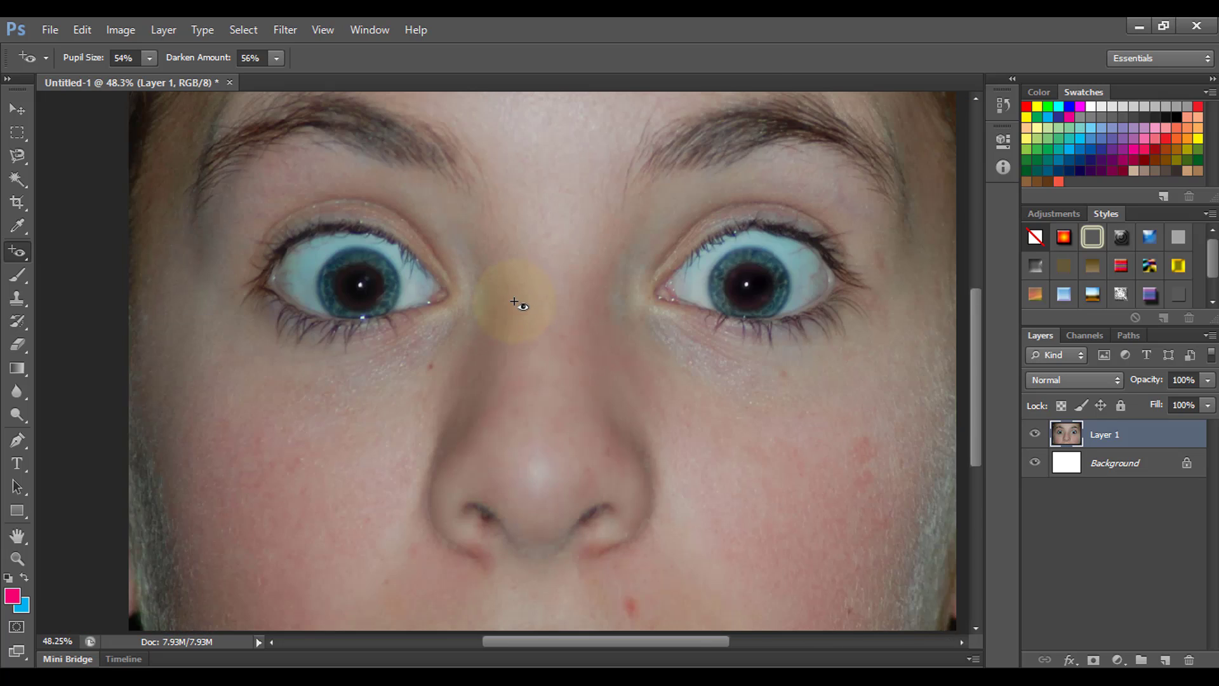
{"action": "scroll", "coordinate": [514, 302], "scroll_direction": "down", "scroll_amount": 3}
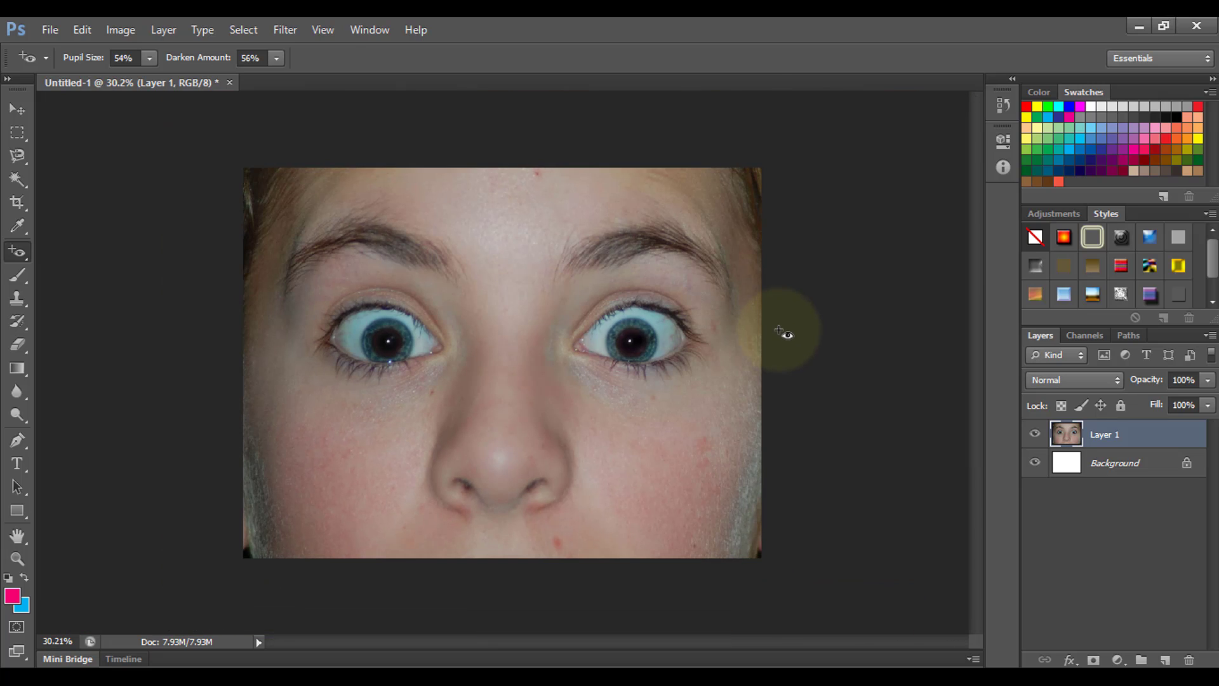